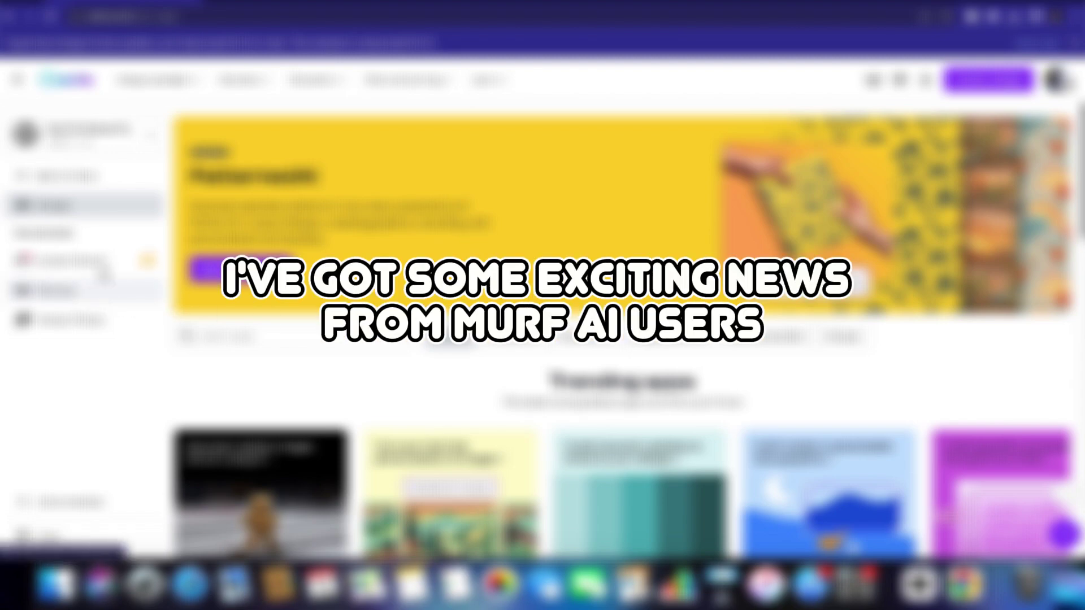
Step: Scroll the Canva apps directory down to the Murf AI card and open its details
{"action": "scroll", "coordinate": [621, 311], "scroll_direction": "down", "scroll_amount": 10}
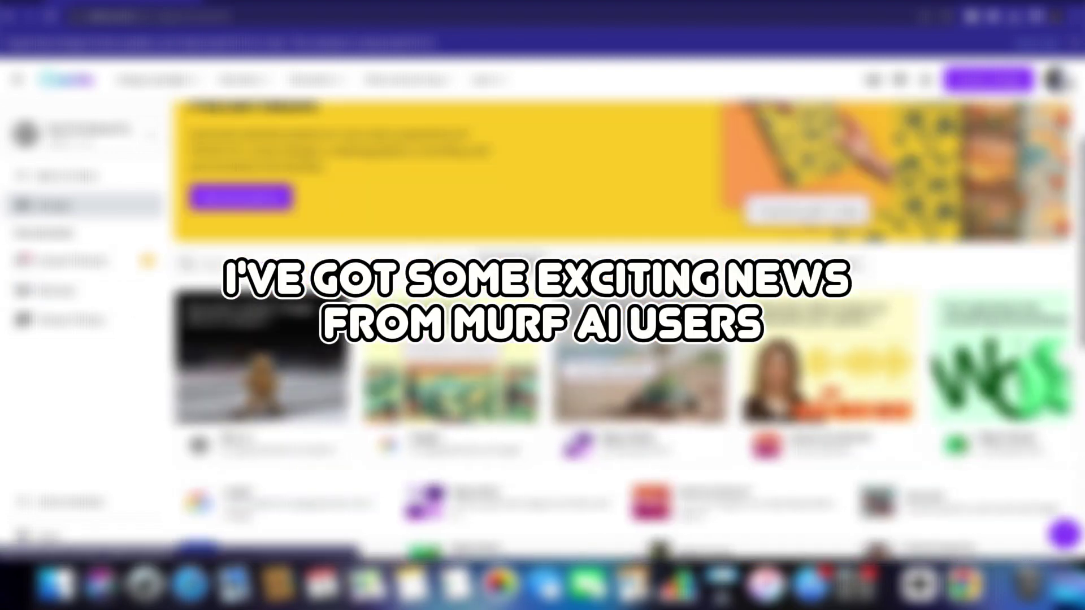
{"action": "scroll", "coordinate": [622, 331], "scroll_direction": "down", "scroll_amount": 10}
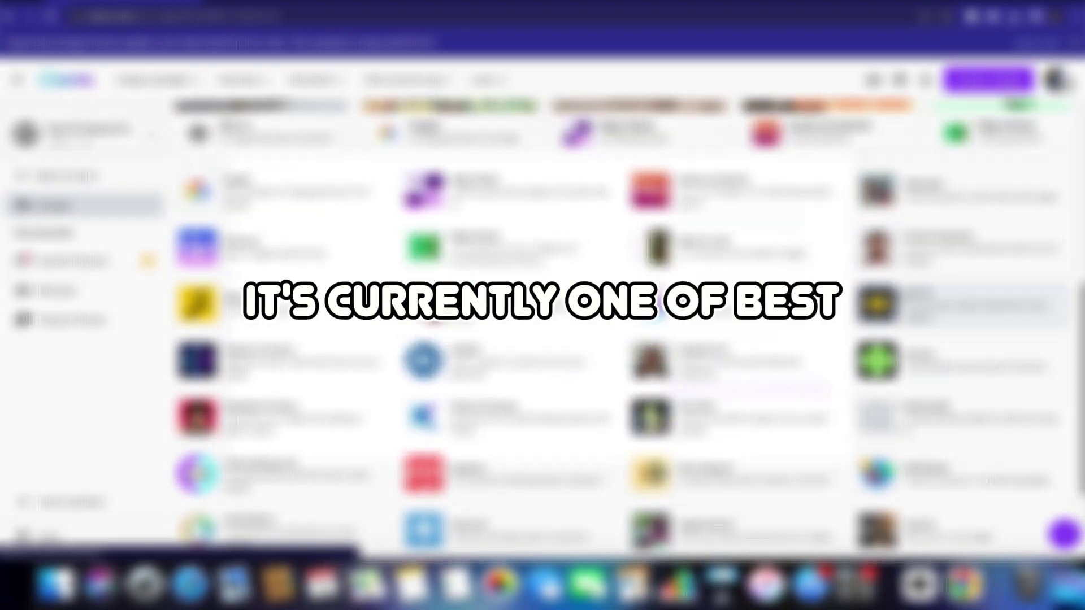
{"action": "left_click", "coordinate": [916, 302]}
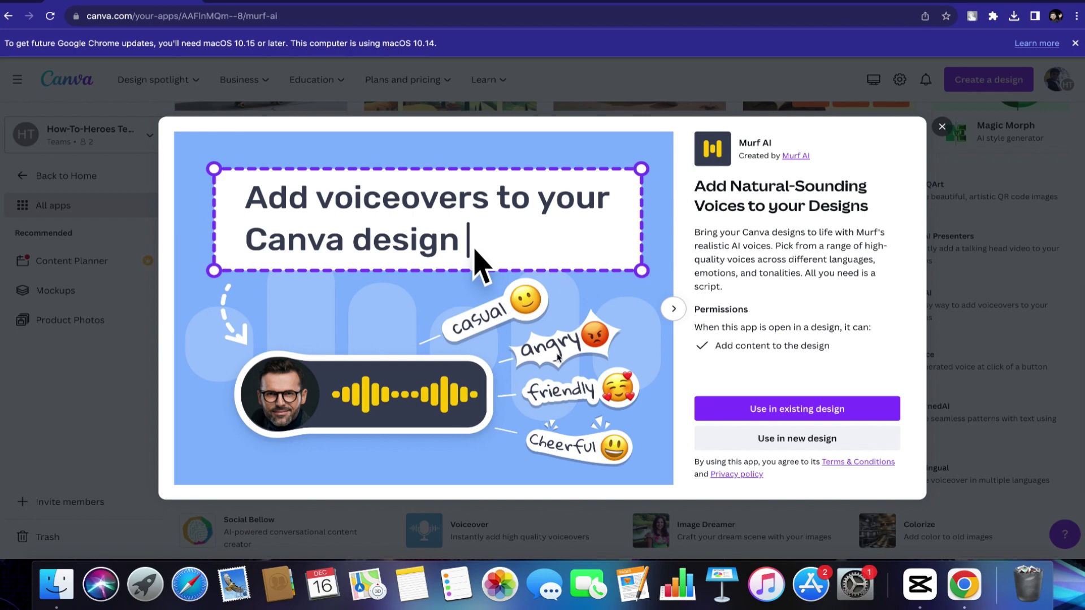
Step: Close the Murf AI details and list every AI-powered app from All apps
{"action": "left_click", "coordinate": [942, 126]}
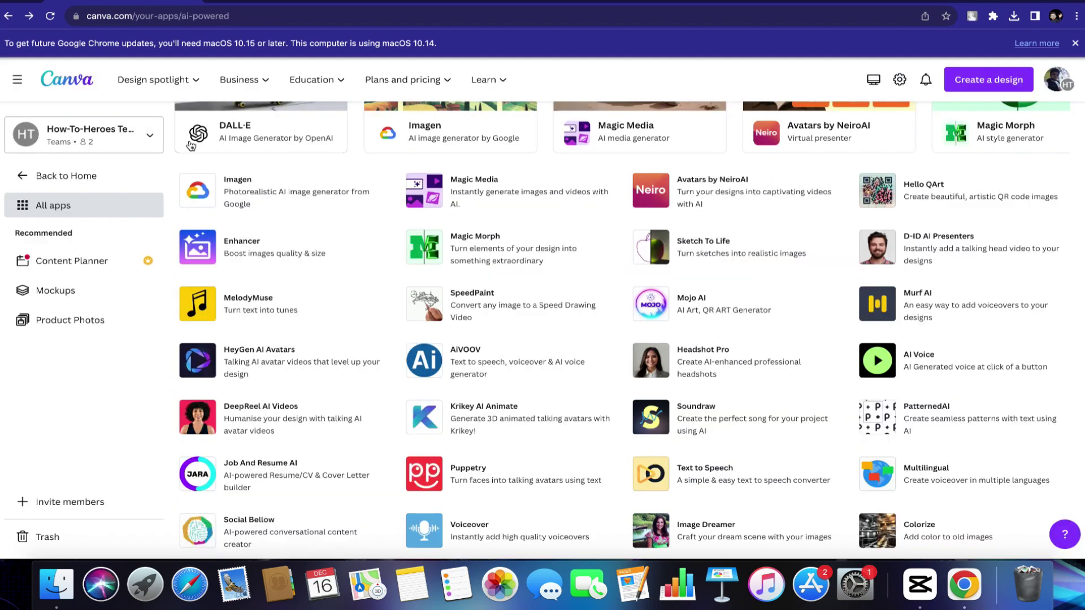
{"action": "left_click", "coordinate": [88, 205]}
{"action": "scroll", "coordinate": [380, 376], "scroll_direction": "down", "scroll_amount": 7}
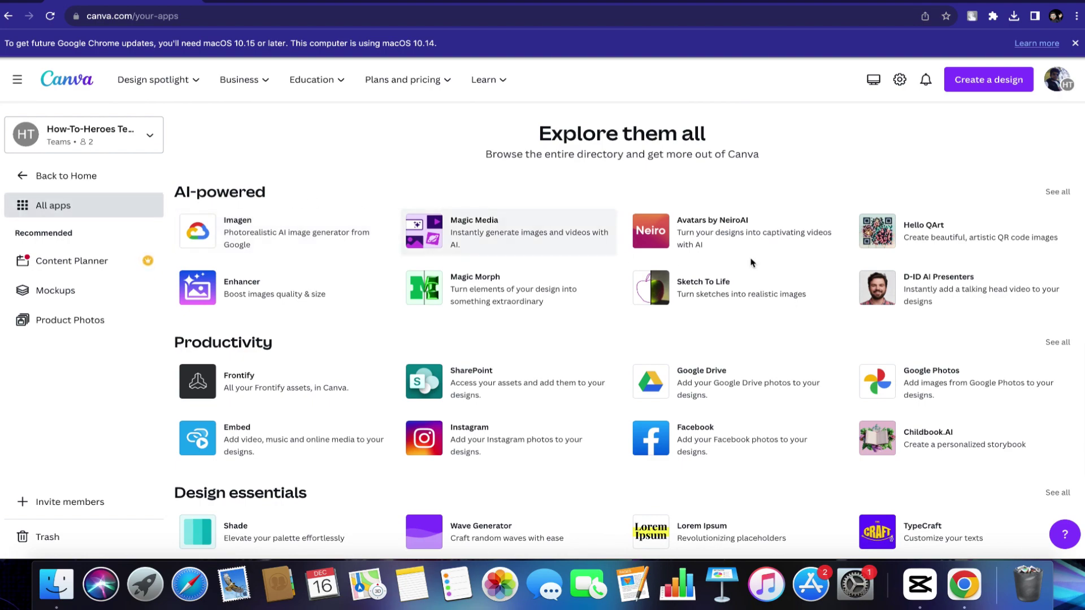
{"action": "left_click", "coordinate": [1052, 192]}
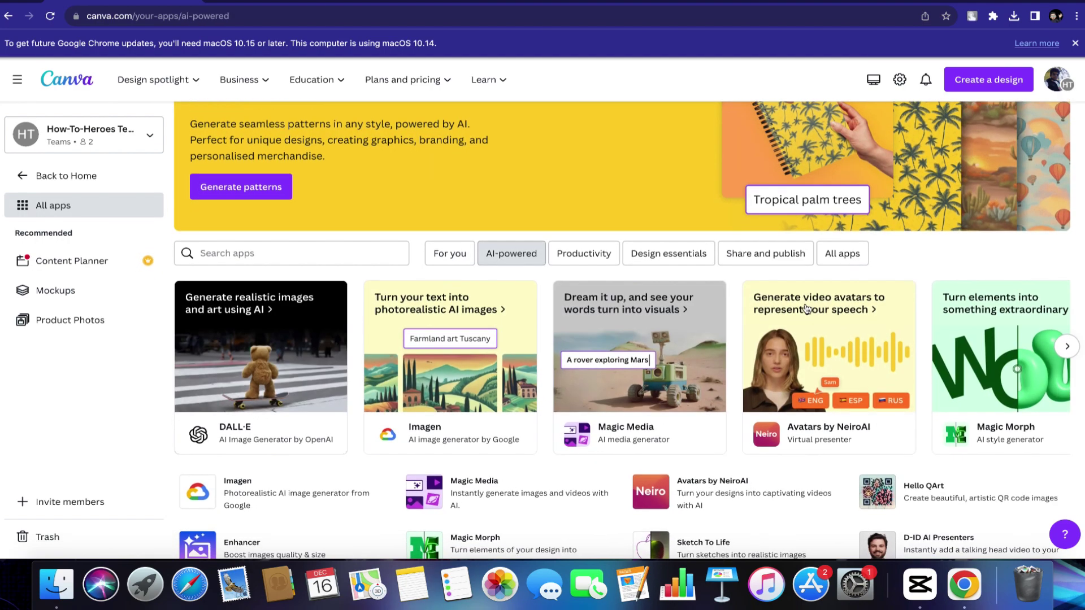
Step: Reopen Murf AI's details from the AI-powered list, then close them again
{"action": "scroll", "coordinate": [807, 308], "scroll_direction": "down", "scroll_amount": 6}
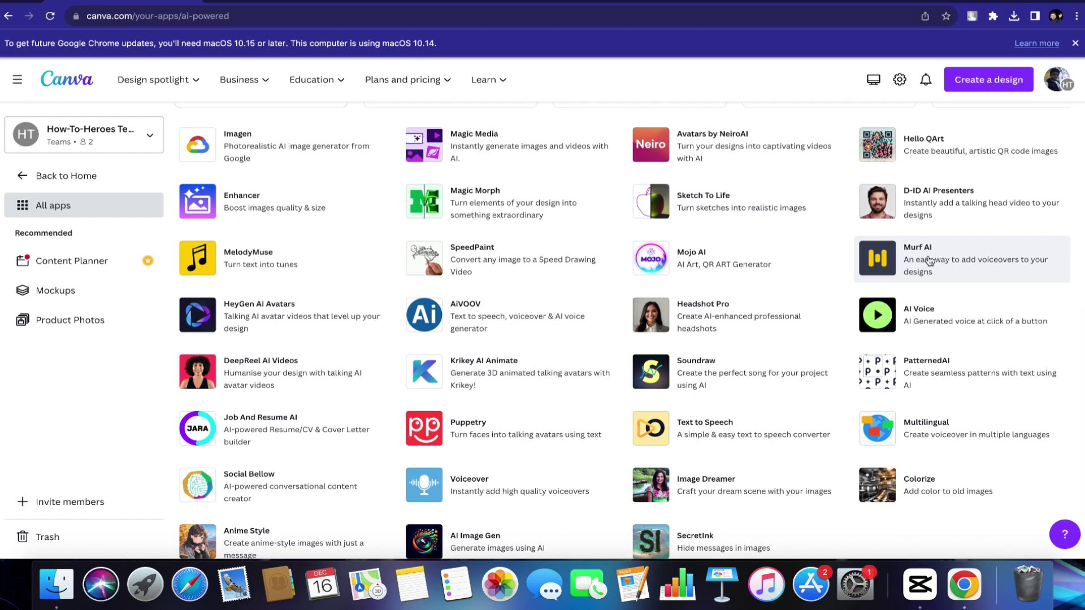
{"action": "left_click", "coordinate": [930, 260]}
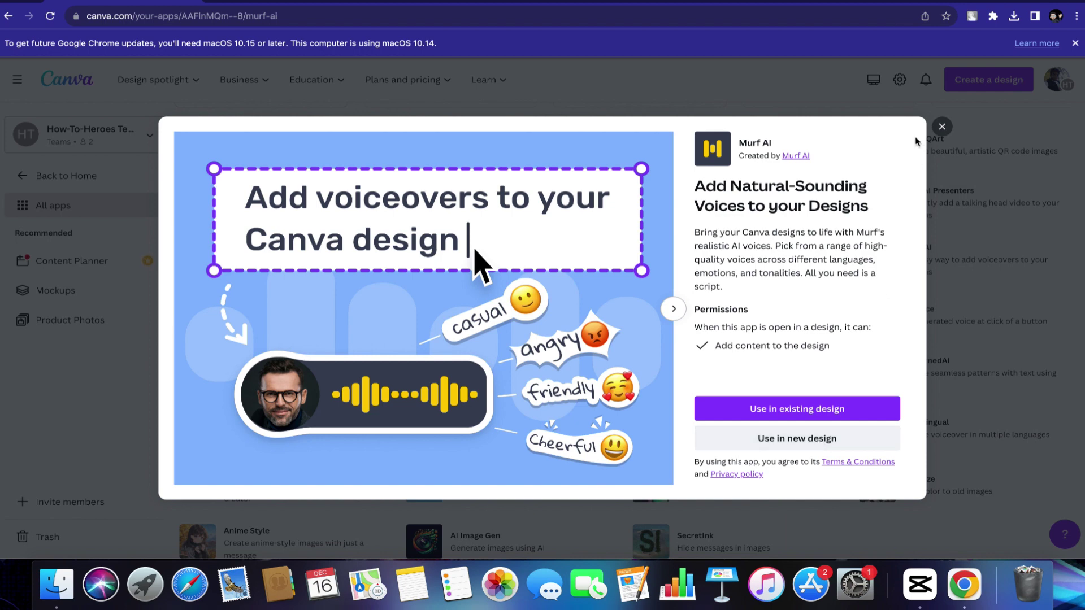
{"action": "left_click", "coordinate": [942, 127]}
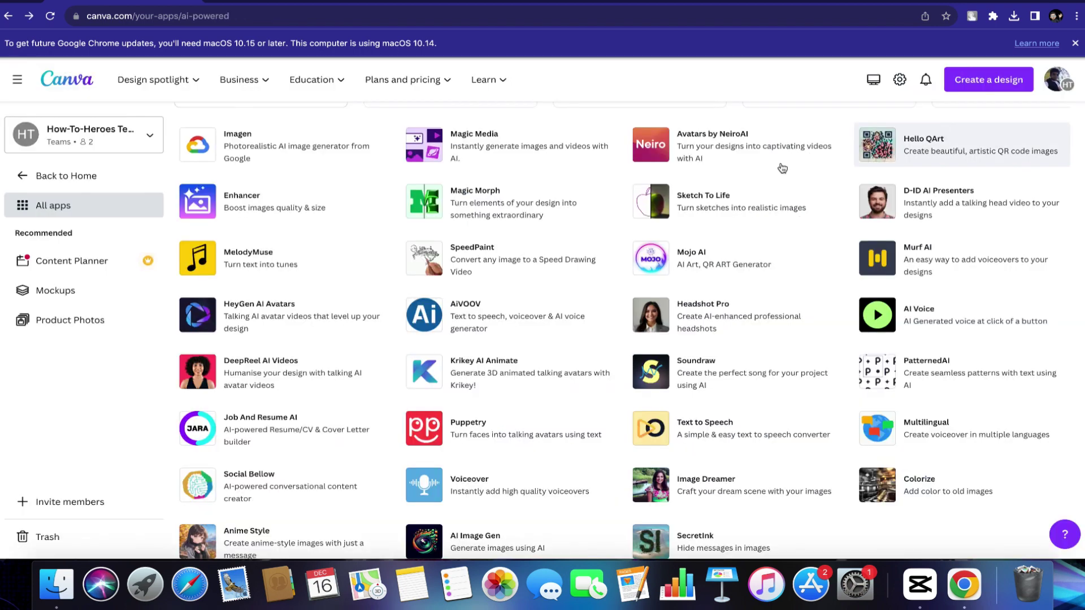
Step: Return to Home and open the 'Artificial intelligence' presentation from Recent designs
{"action": "left_click", "coordinate": [104, 174]}
{"action": "scroll", "coordinate": [469, 326], "scroll_direction": "down", "scroll_amount": 3}
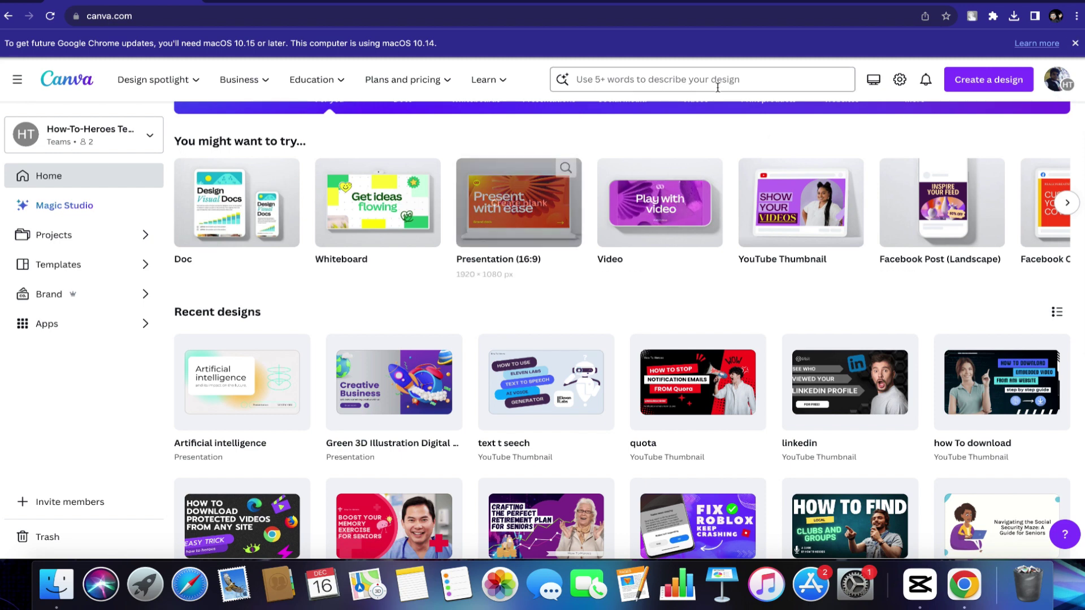
{"action": "left_click", "coordinate": [244, 402]}
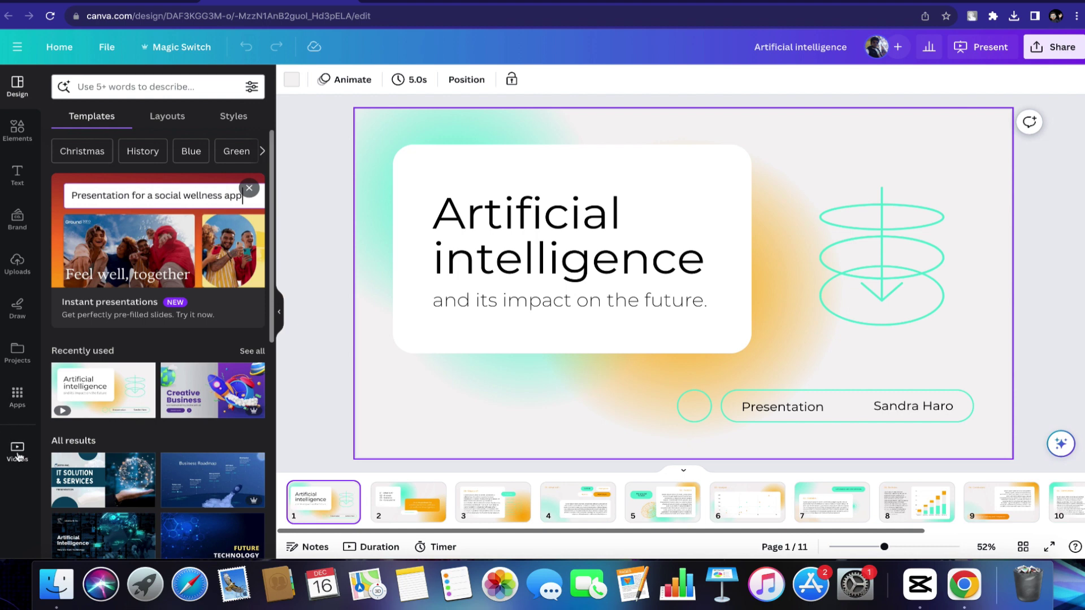
Step: Launch Murf AI from the editor's Apps panel and connect a Murf account
{"action": "left_click", "coordinate": [20, 399]}
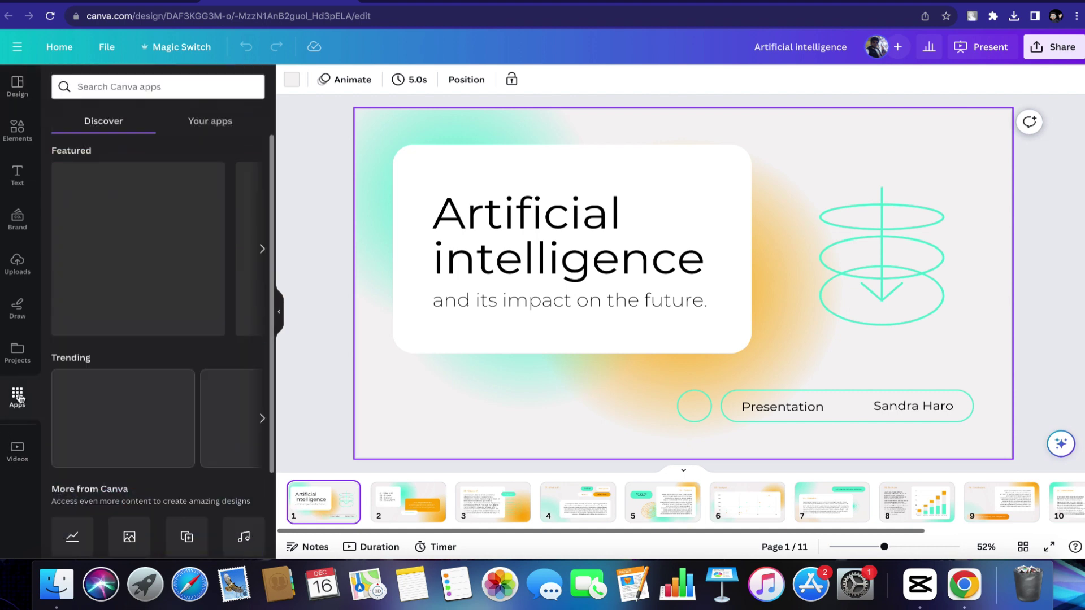
{"action": "scroll", "coordinate": [141, 388], "scroll_direction": "down", "scroll_amount": 10}
{"action": "left_click", "coordinate": [168, 500]}
{"action": "left_click", "coordinate": [168, 500]}
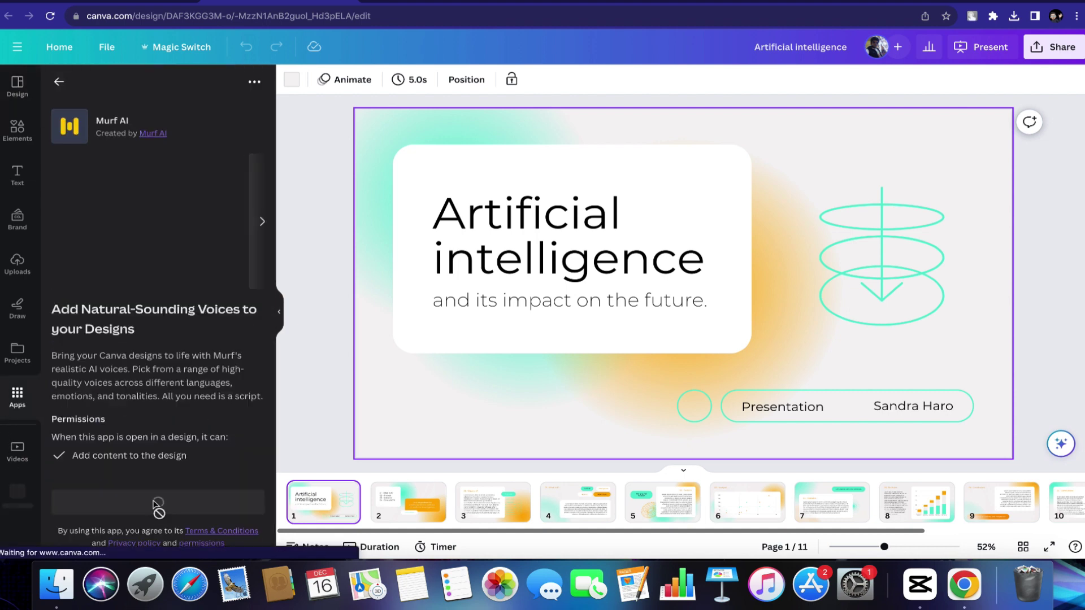
{"action": "left_click", "coordinate": [170, 400]}
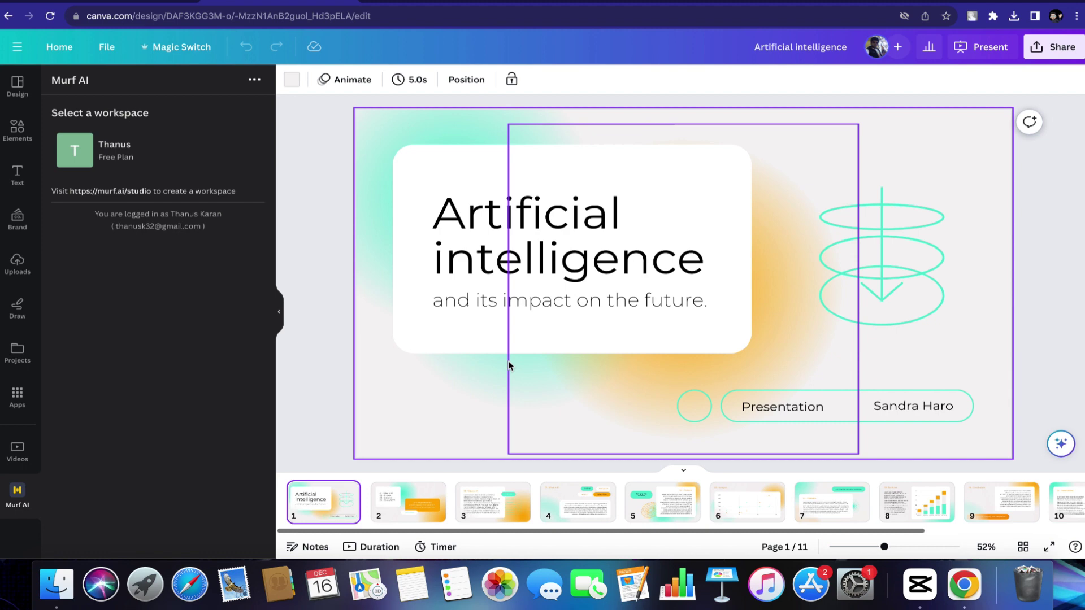
Step: Enter the Murf workspace and review the language list, keeping English - US & Canada
{"action": "left_click", "coordinate": [151, 151]}
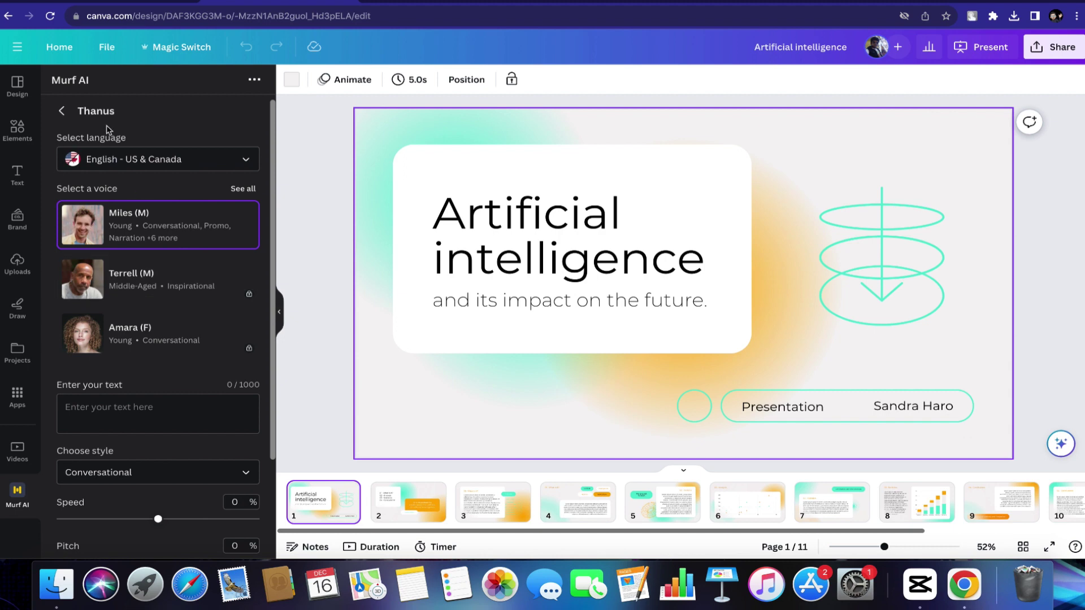
{"action": "left_click", "coordinate": [150, 164]}
{"action": "scroll", "coordinate": [170, 260], "scroll_direction": "down", "scroll_amount": 5}
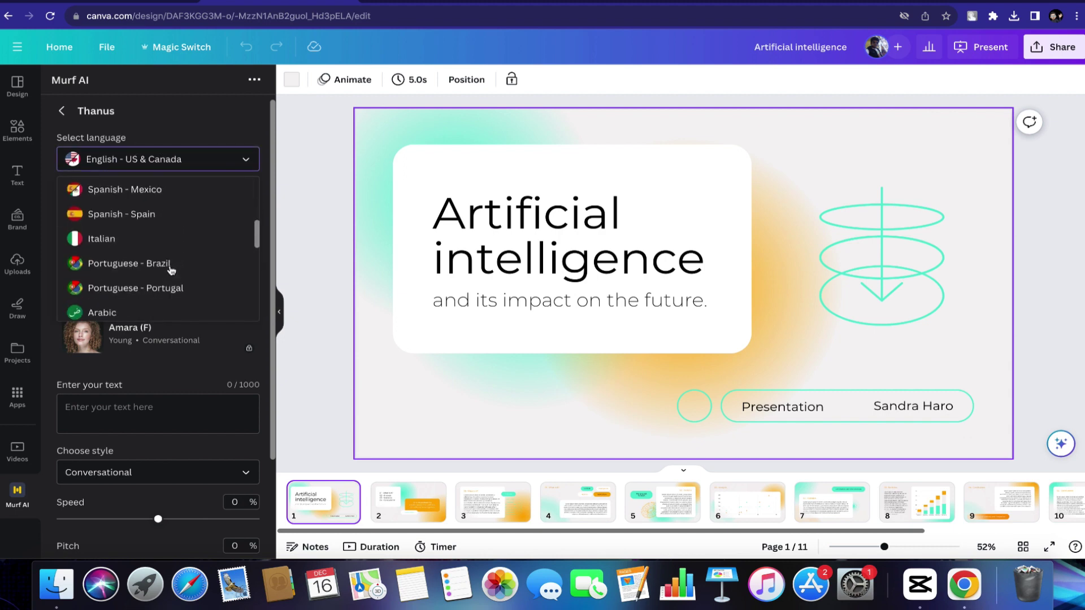
{"action": "scroll", "coordinate": [171, 266], "scroll_direction": "up", "scroll_amount": 5}
{"action": "left_click", "coordinate": [167, 151]}
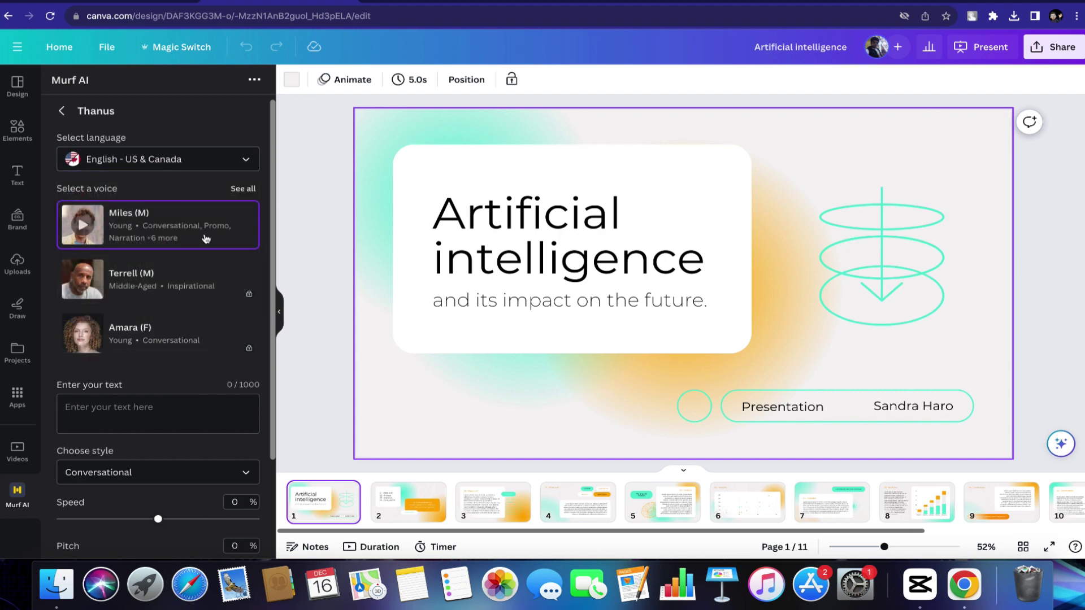
{"action": "left_click", "coordinate": [234, 164]}
{"action": "scroll", "coordinate": [186, 243], "scroll_direction": "down", "scroll_amount": 3}
{"action": "scroll", "coordinate": [187, 243], "scroll_direction": "down", "scroll_amount": 10}
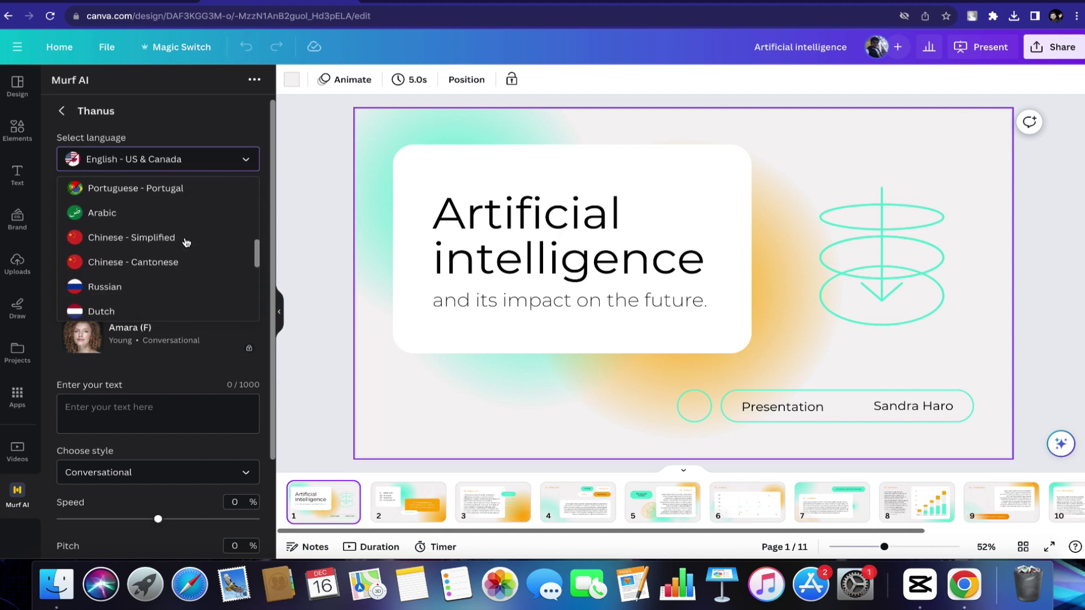
{"action": "left_click", "coordinate": [191, 143]}
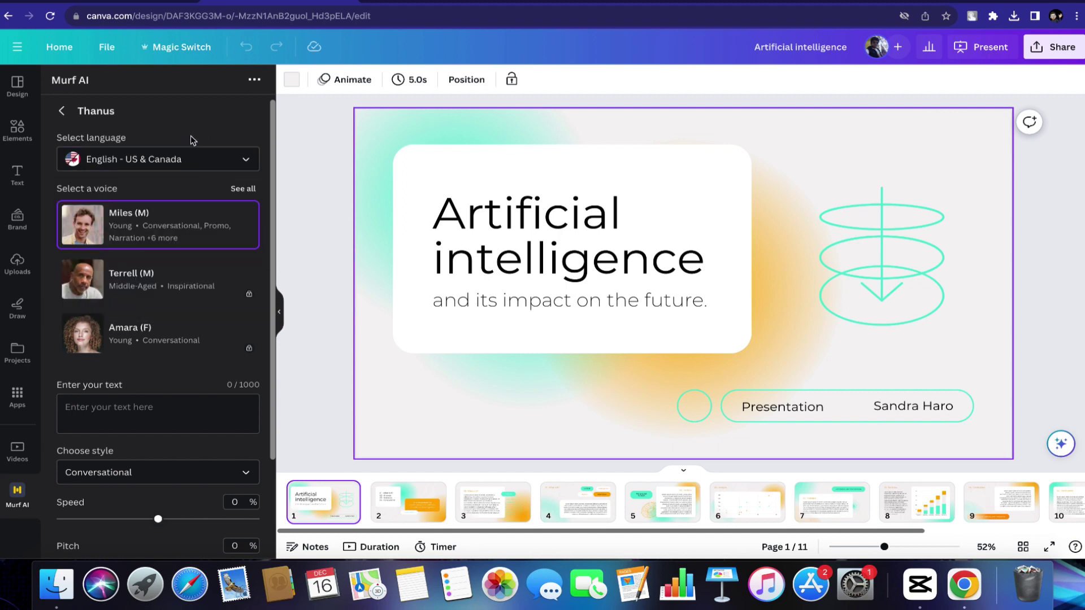
Step: Browse all available voices, then return to settings with the Miles (M) voice selected
{"action": "left_click", "coordinate": [243, 189]}
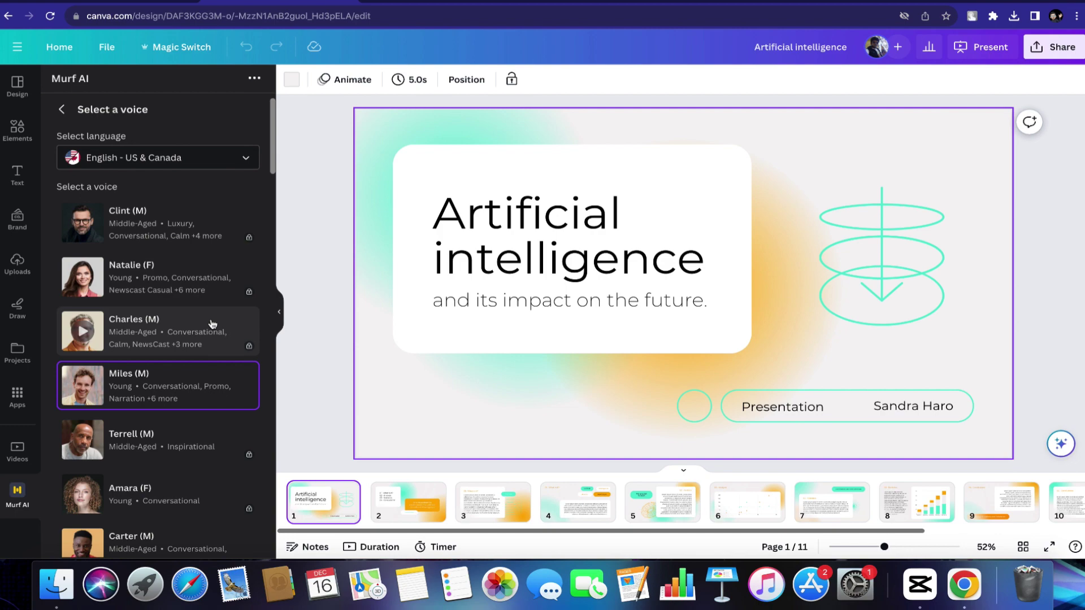
{"action": "scroll", "coordinate": [213, 323], "scroll_direction": "down", "scroll_amount": 10}
{"action": "scroll", "coordinate": [214, 323], "scroll_direction": "down", "scroll_amount": 15}
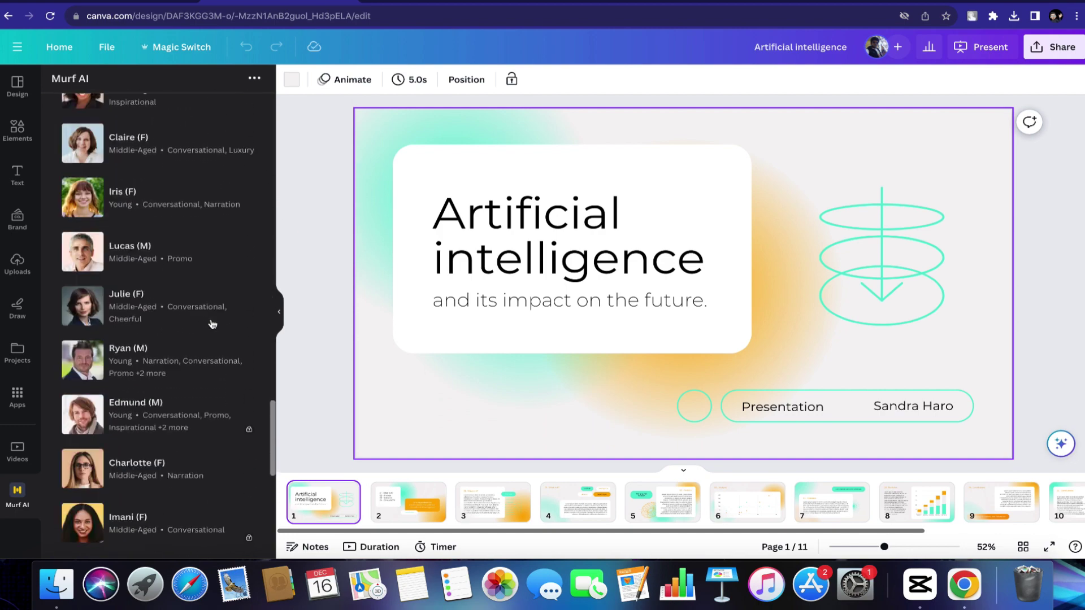
{"action": "scroll", "coordinate": [213, 323], "scroll_direction": "up", "scroll_amount": 20}
{"action": "left_click", "coordinate": [62, 110]}
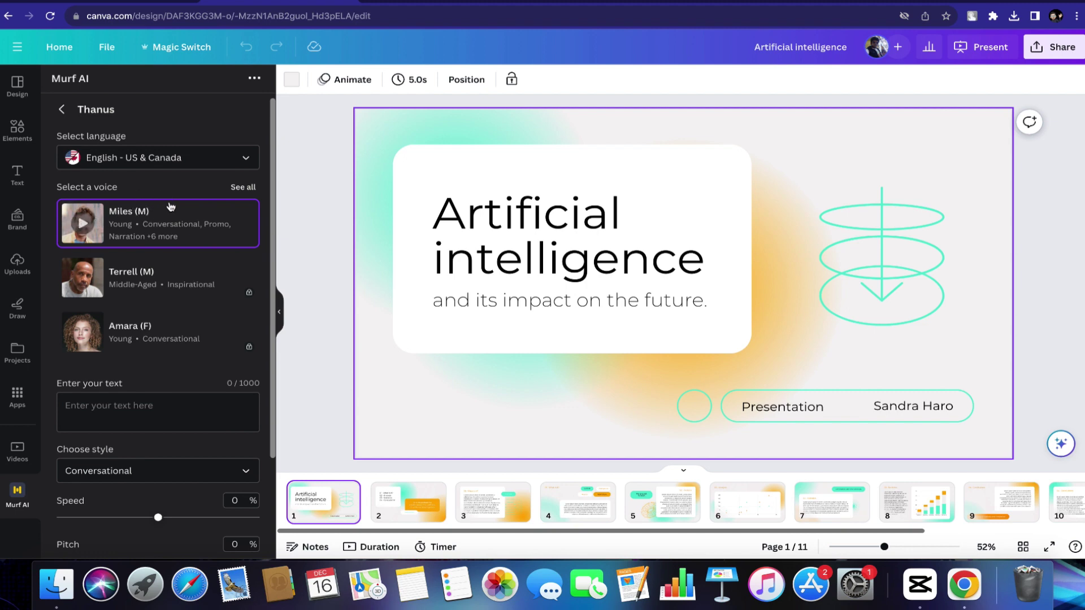
Step: Copy the slide's 'Artificial intelligence' title into Murf's Enter your text box
{"action": "scroll", "coordinate": [140, 224], "scroll_direction": "down", "scroll_amount": 3}
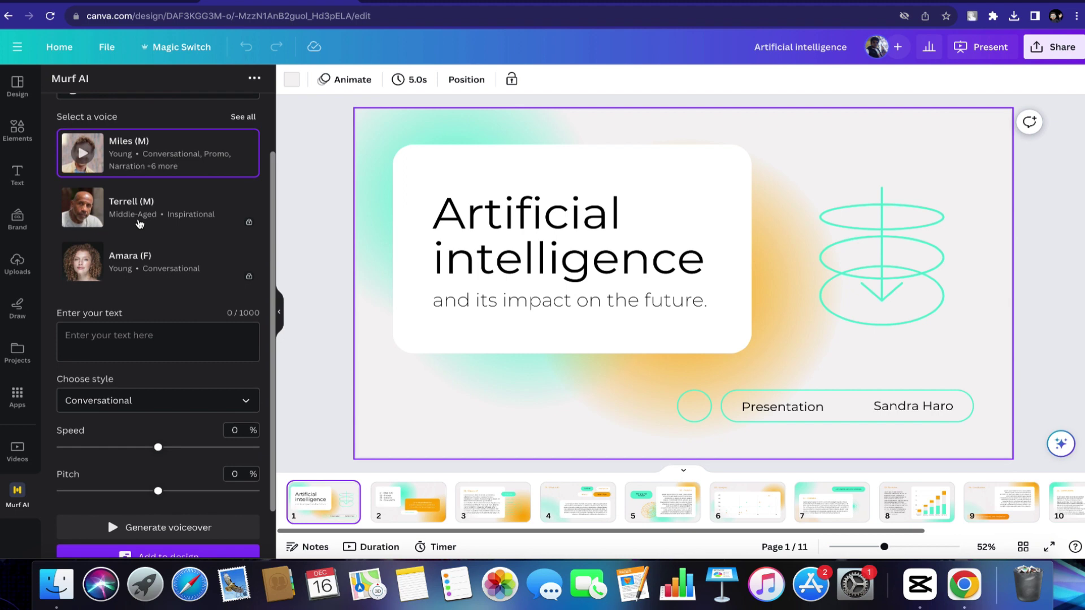
{"action": "scroll", "coordinate": [139, 224], "scroll_direction": "down", "scroll_amount": 2}
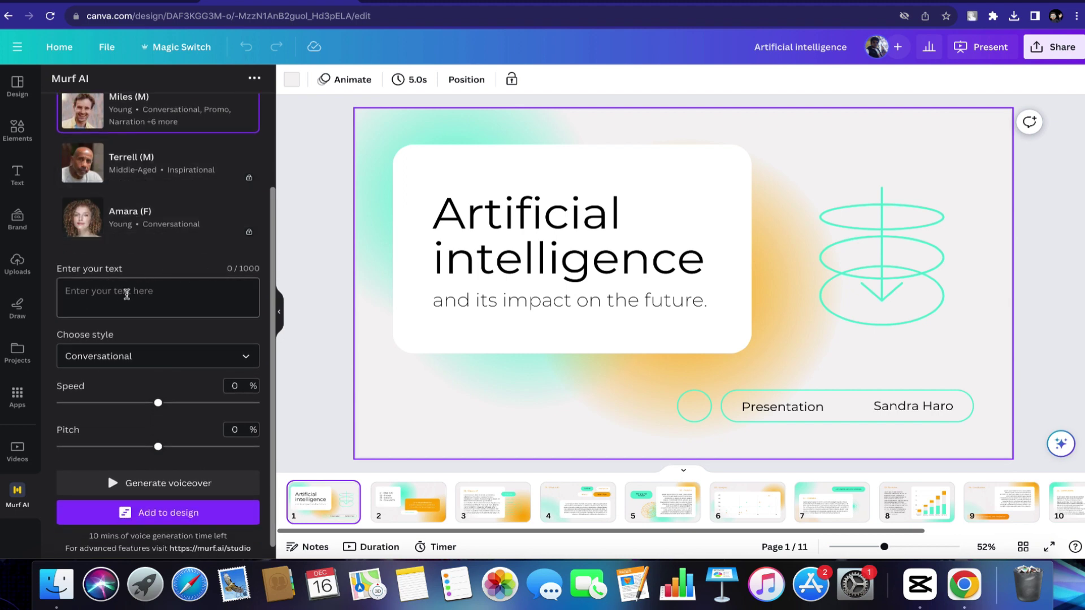
{"action": "left_click", "coordinate": [494, 219]}
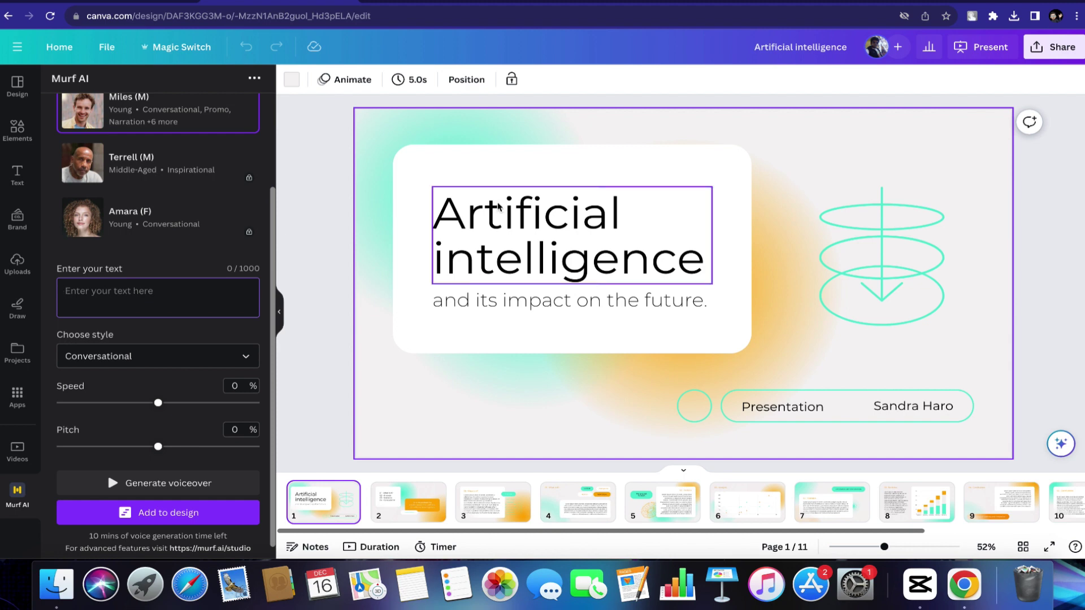
{"action": "double_click", "coordinate": [492, 217]}
{"action": "key", "text": "ctrl+c"}
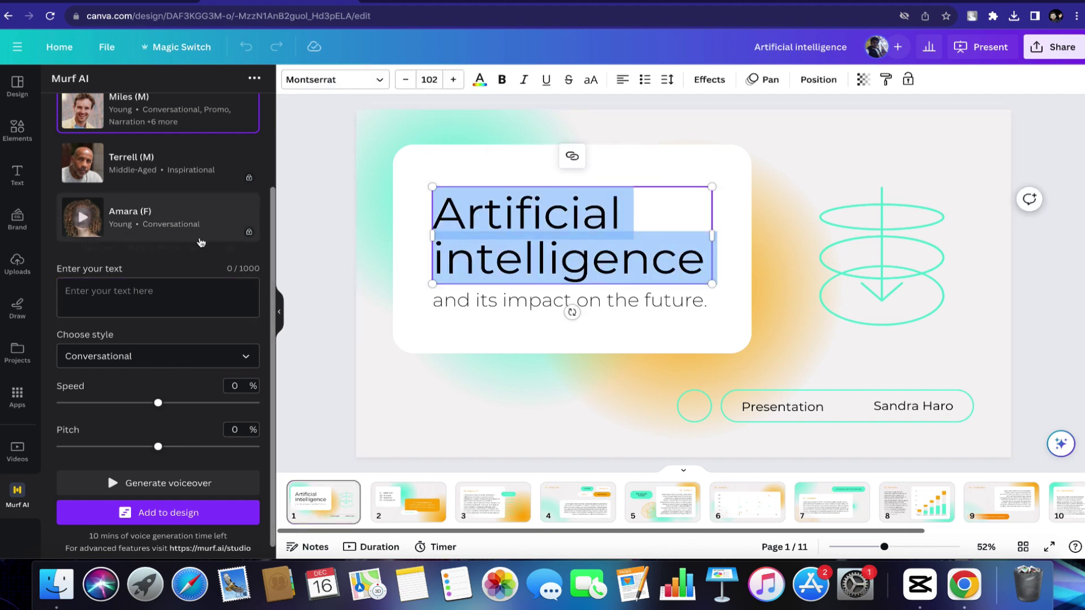
{"action": "left_click", "coordinate": [115, 291]}
{"action": "key", "text": "ctrl+v"}
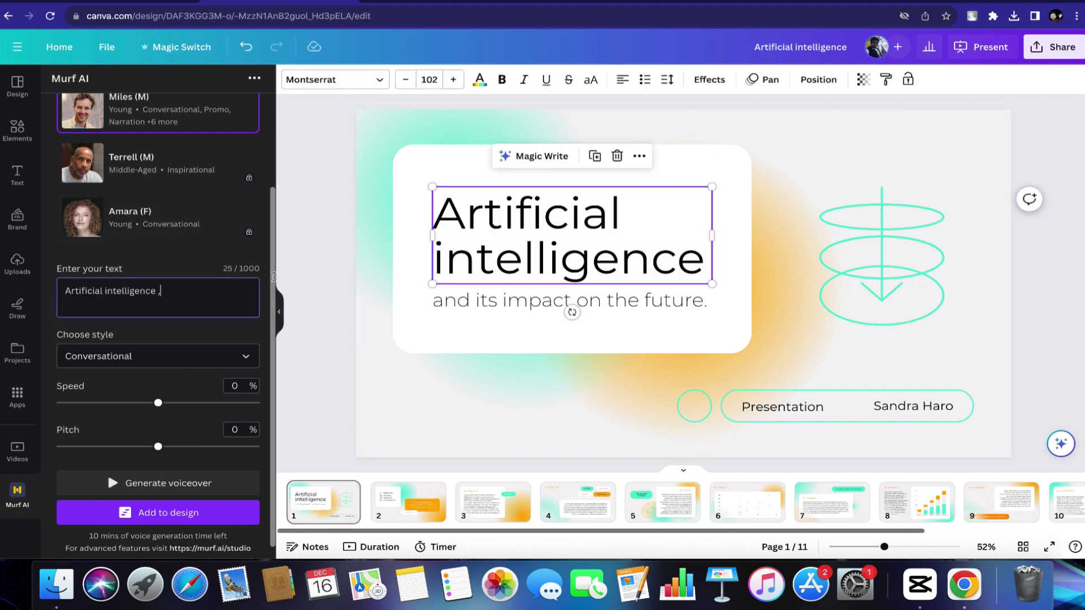
Step: Append a comma and the subtitle 'and its impact on the future.' to the script
{"action": "left_click", "coordinate": [448, 300]}
{"action": "double_click", "coordinate": [449, 300]}
{"action": "left_click", "coordinate": [193, 296]}
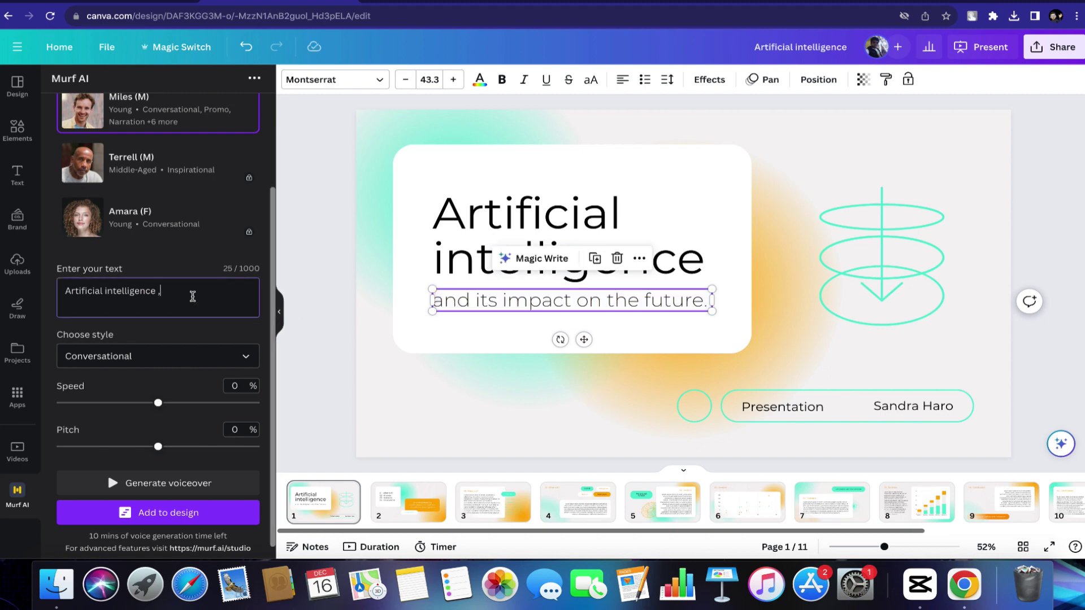
{"action": "type", "text": ","}
{"action": "key", "text": "cmd+v"}
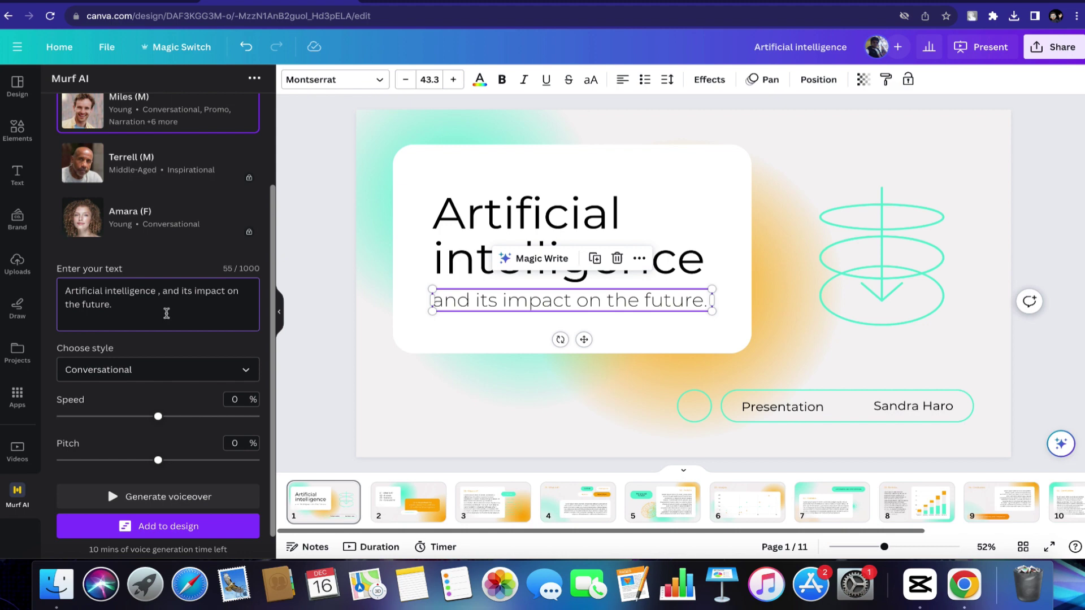
{"action": "scroll", "coordinate": [165, 313], "scroll_direction": "down", "scroll_amount": 1}
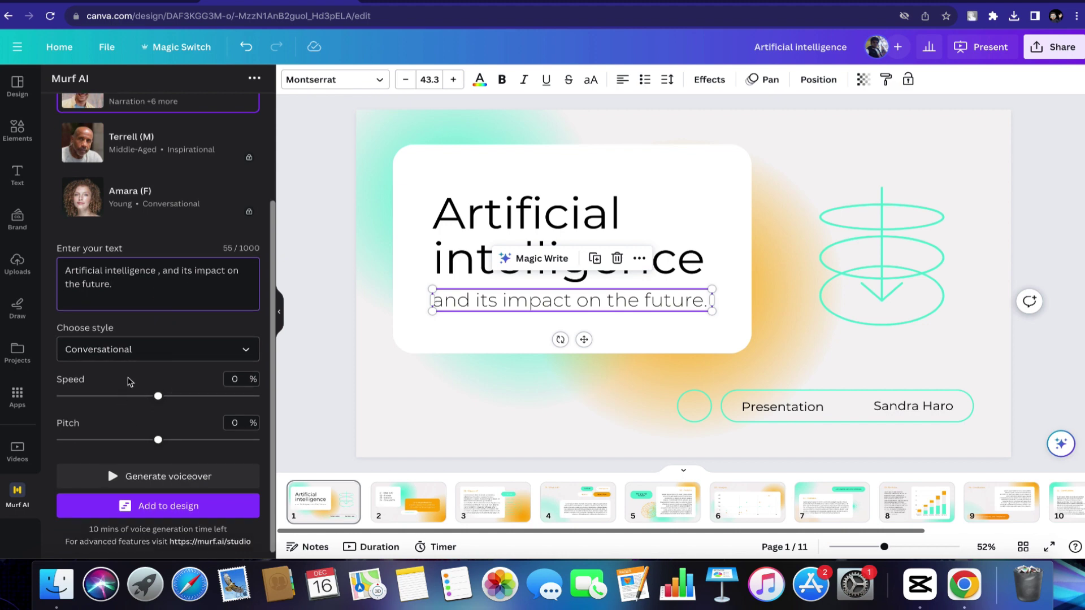
Step: Generate the title voiceover at 0% speed, then regenerate it with pitch lowered to -6%
{"action": "left_click_drag", "start_coordinate": [158, 396], "coordinate": [158, 398]}
{"action": "left_click", "coordinate": [161, 476]}
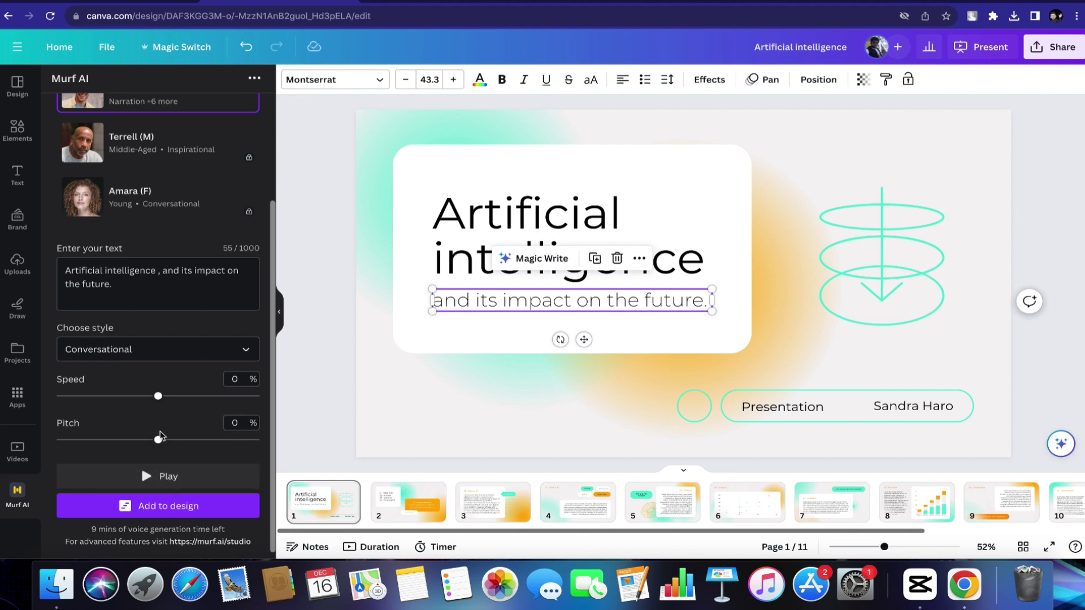
{"action": "left_click_drag", "start_coordinate": [159, 439], "coordinate": [147, 440]}
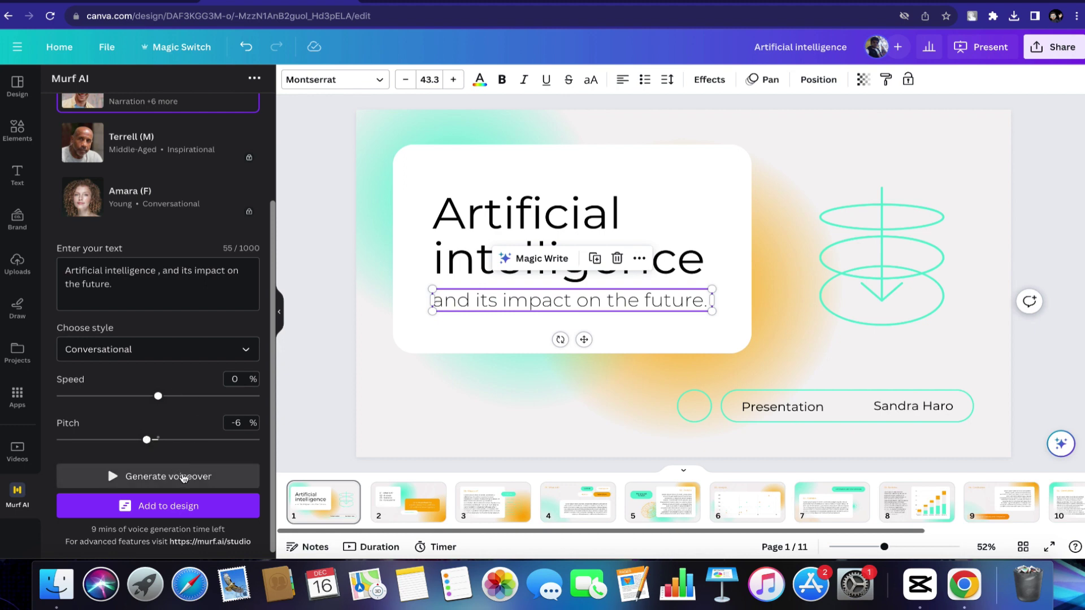
{"action": "left_click", "coordinate": [186, 477]}
Step: Preview the voiceover, then add it to slide 1 as an audio track
{"action": "left_click", "coordinate": [146, 476]}
{"action": "left_click", "coordinate": [147, 477]}
{"action": "left_click", "coordinate": [316, 501]}
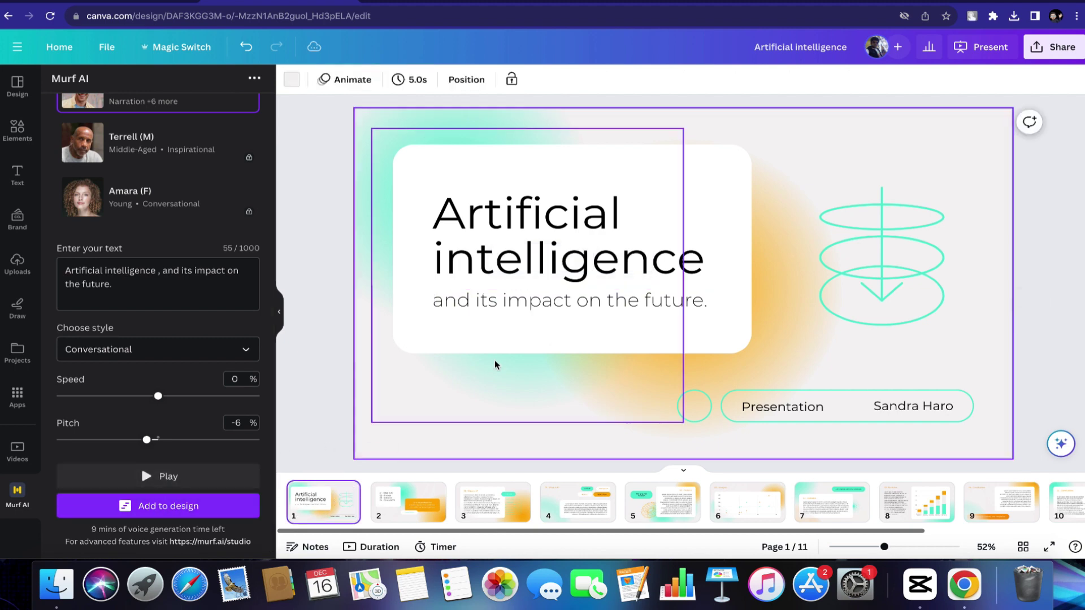
{"action": "scroll", "coordinate": [517, 378], "scroll_direction": "down", "scroll_amount": 5}
{"action": "left_click", "coordinate": [332, 503]}
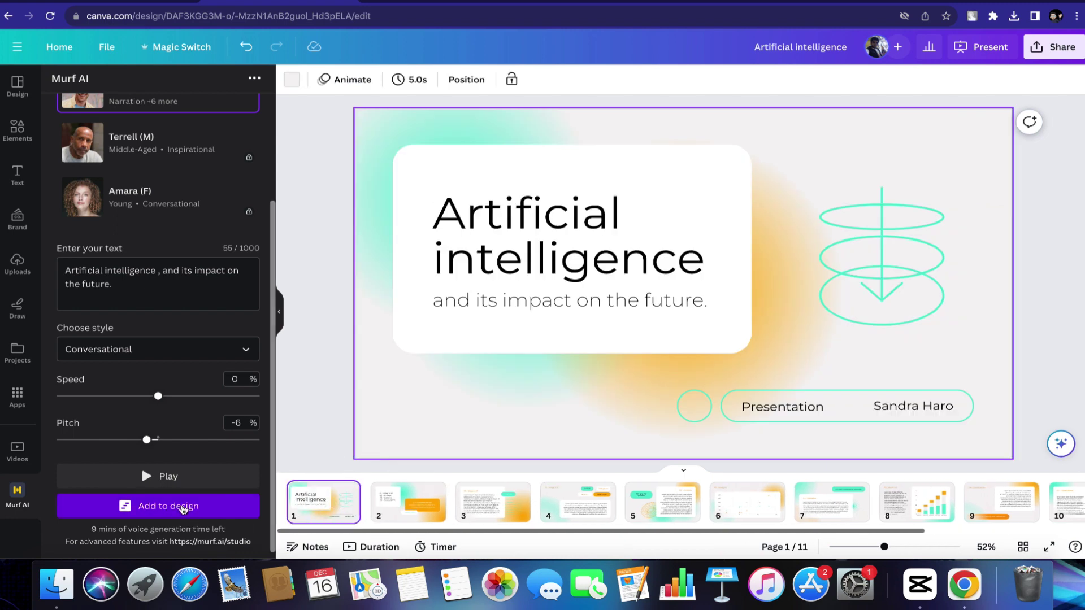
{"action": "left_click", "coordinate": [169, 515]}
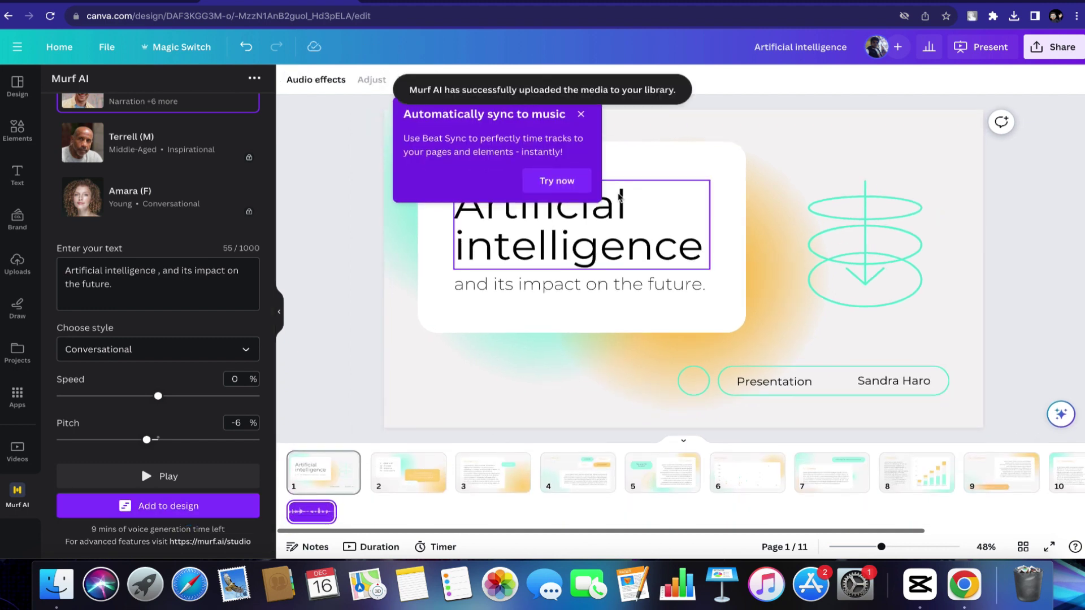
Step: Dismiss the Beat Sync suggestion and deselect the voiceover track to show slide timings
{"action": "left_click", "coordinate": [317, 522]}
{"action": "left_click", "coordinate": [315, 523]}
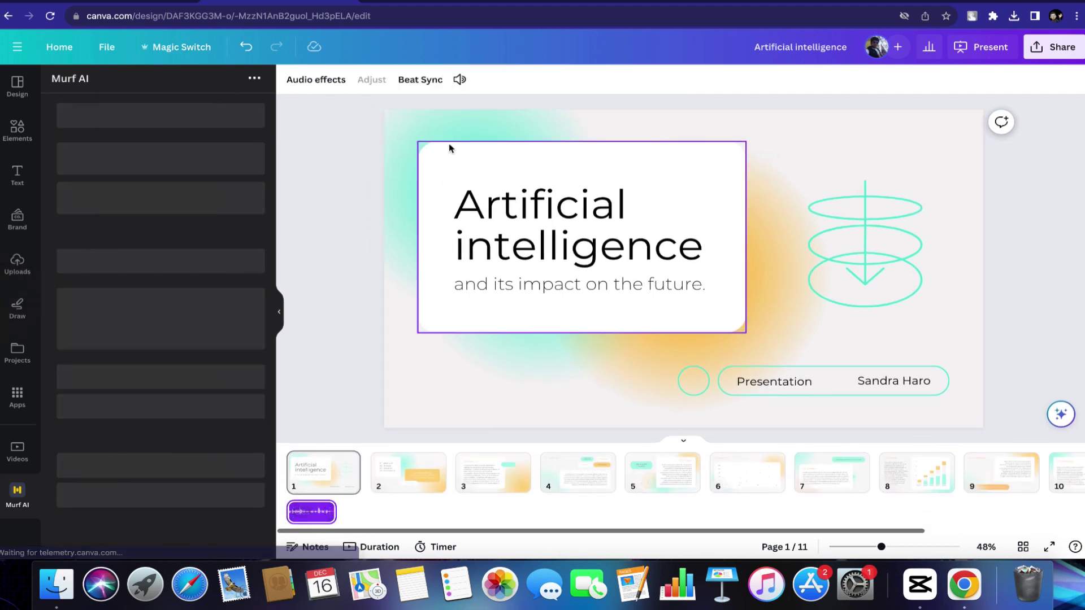
{"action": "left_click", "coordinate": [330, 512]}
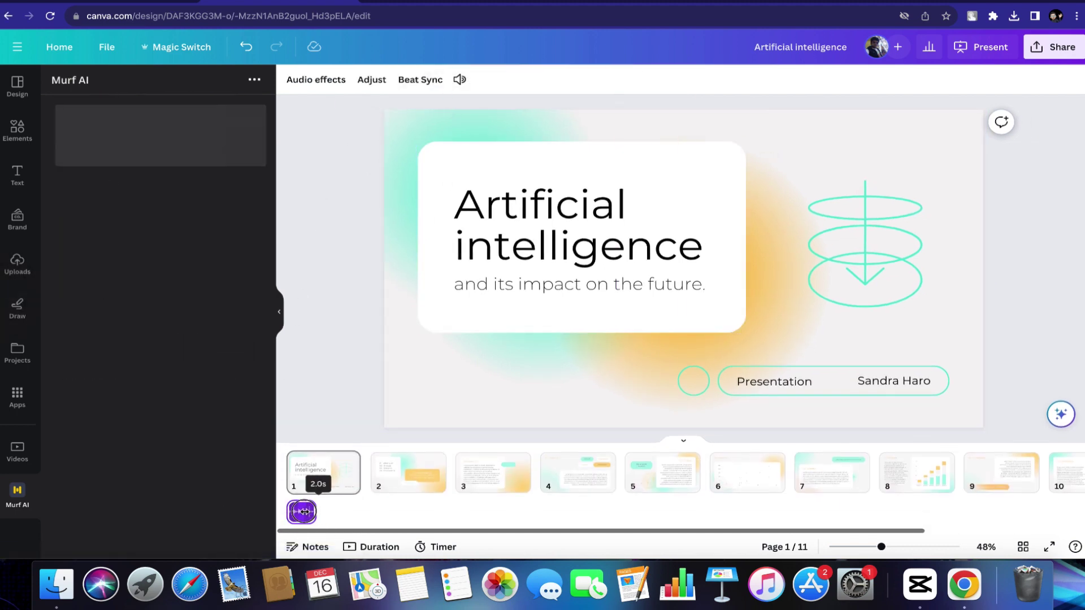
{"action": "left_click", "coordinate": [360, 489]}
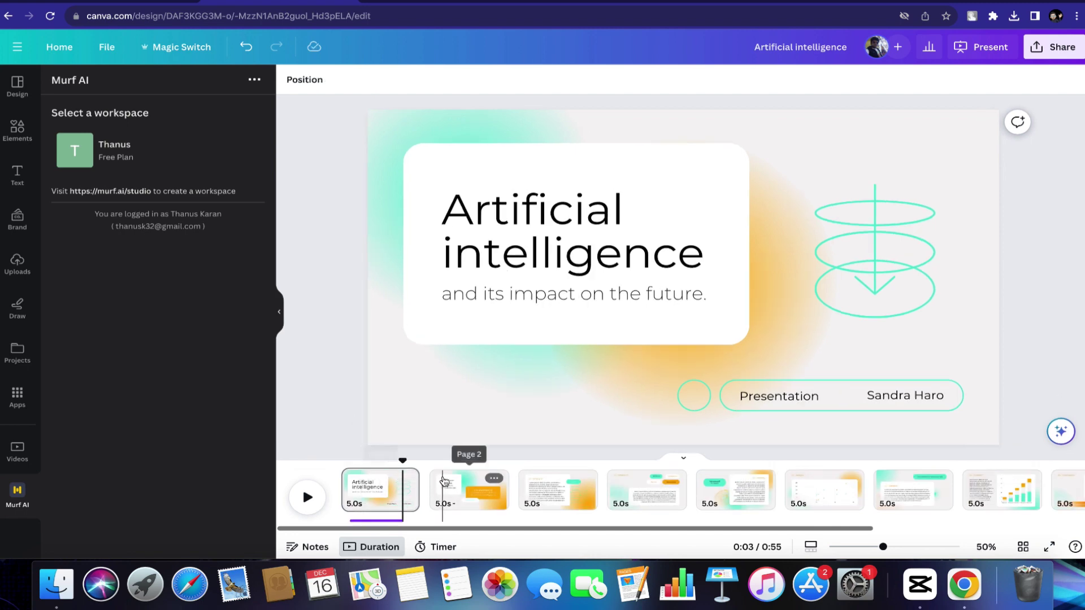
Step: On slide 2, paste 'It is important to understand the utilities of artificial intelligence' into Murf's script
{"action": "left_click", "coordinate": [444, 487]}
{"action": "left_click", "coordinate": [101, 155]}
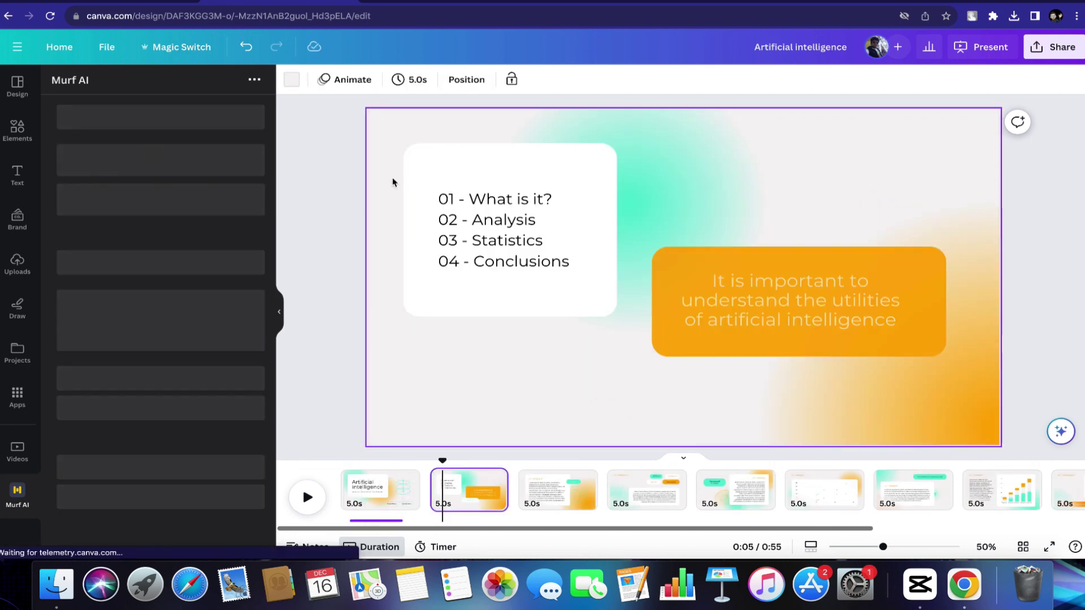
{"action": "left_click", "coordinate": [727, 292]}
{"action": "left_click", "coordinate": [728, 291]}
{"action": "key", "text": "ctrl+c"}
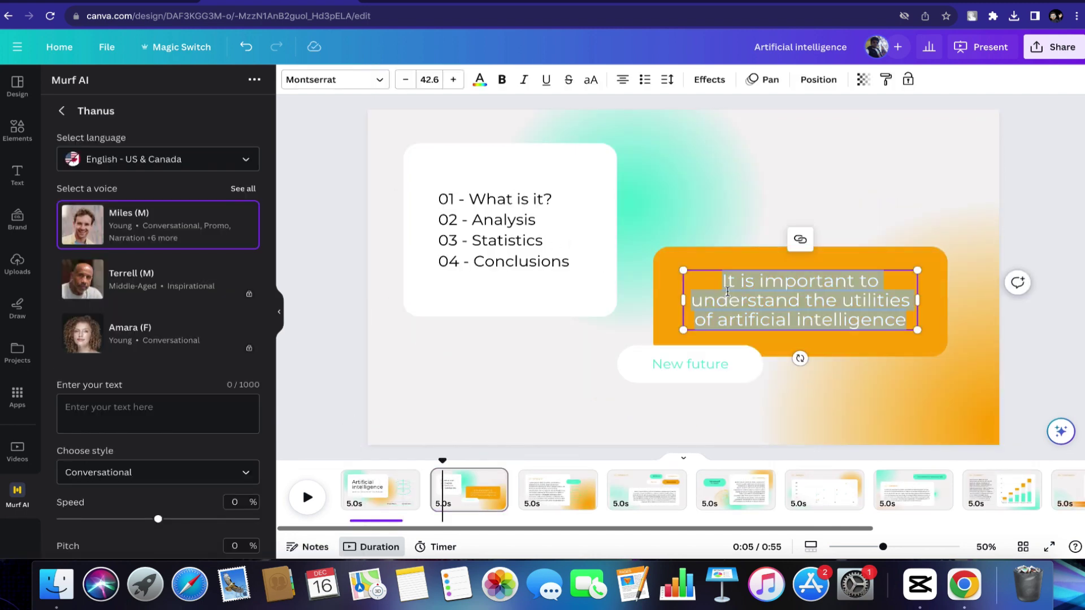
{"action": "left_click", "coordinate": [182, 417]}
{"action": "key", "text": "ctrl+v"}
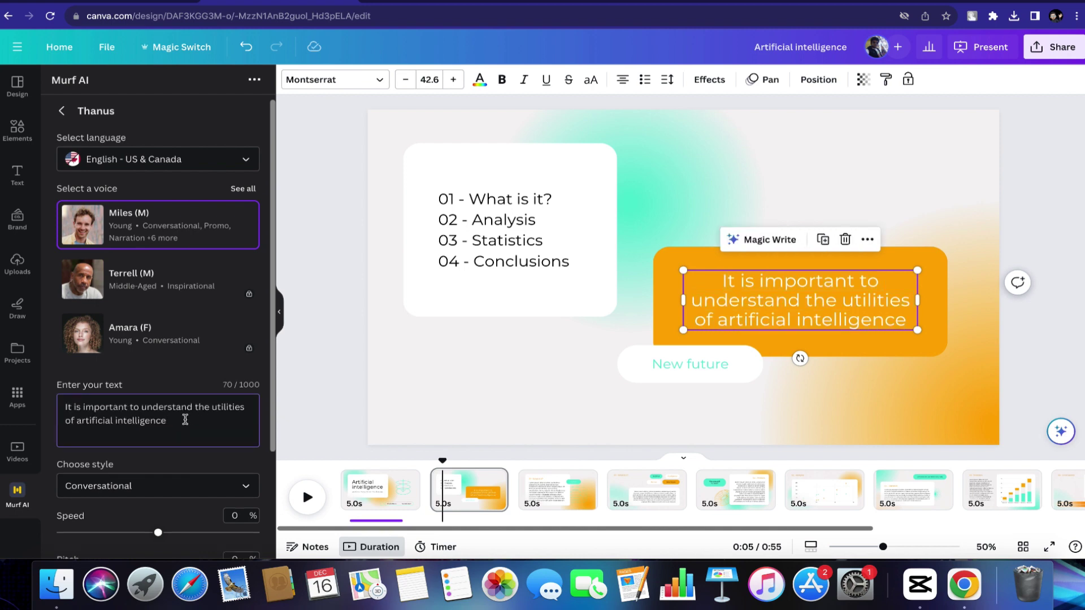
{"action": "scroll", "coordinate": [184, 419], "scroll_direction": "down", "scroll_amount": 3}
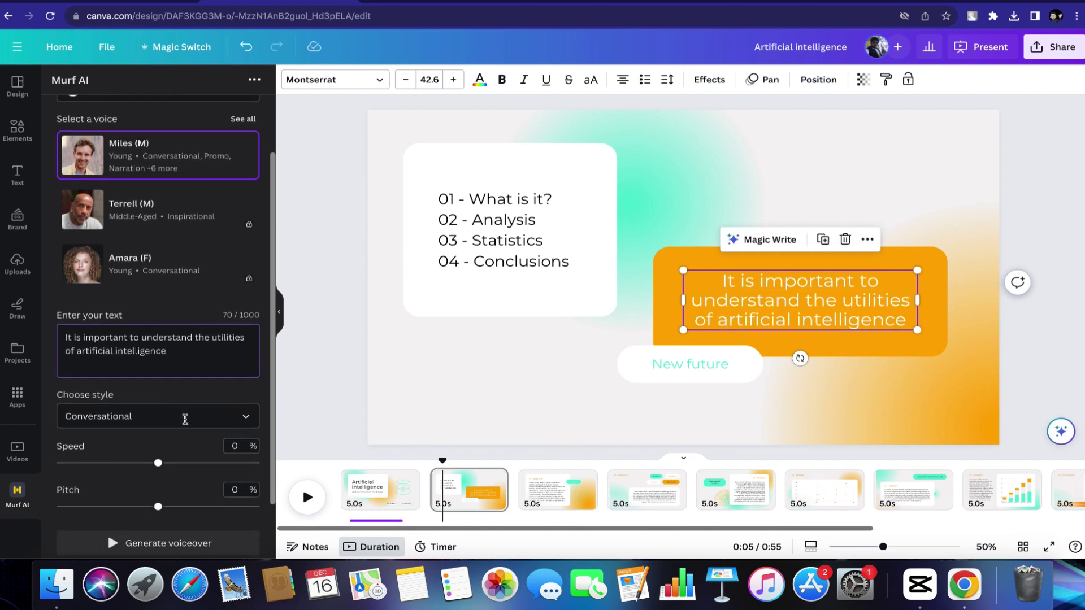
{"action": "scroll", "coordinate": [124, 383], "scroll_direction": "down", "scroll_amount": 2}
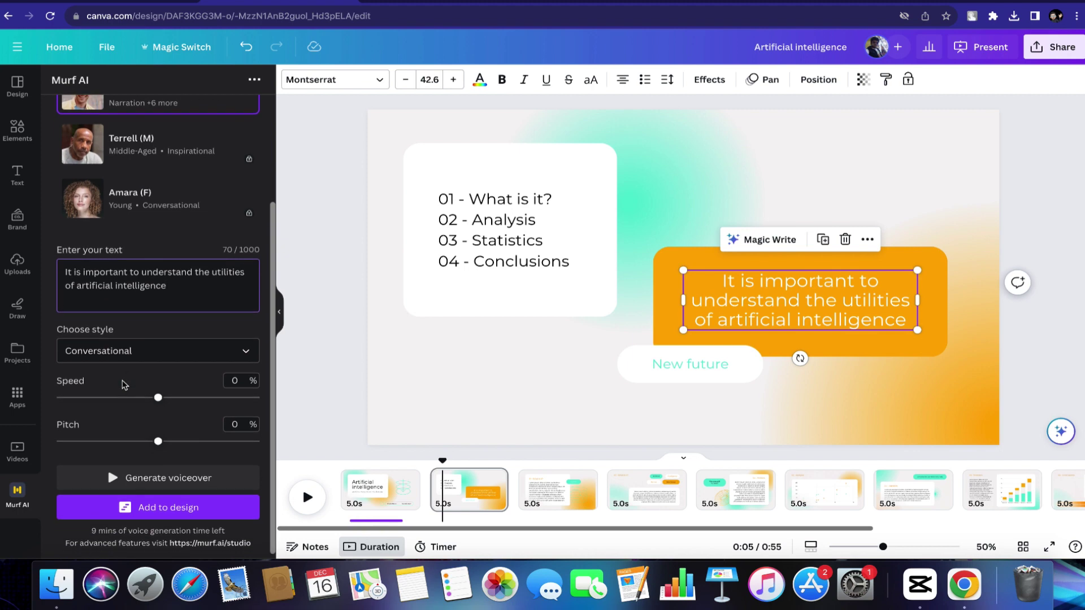
{"action": "left_click", "coordinate": [167, 351]}
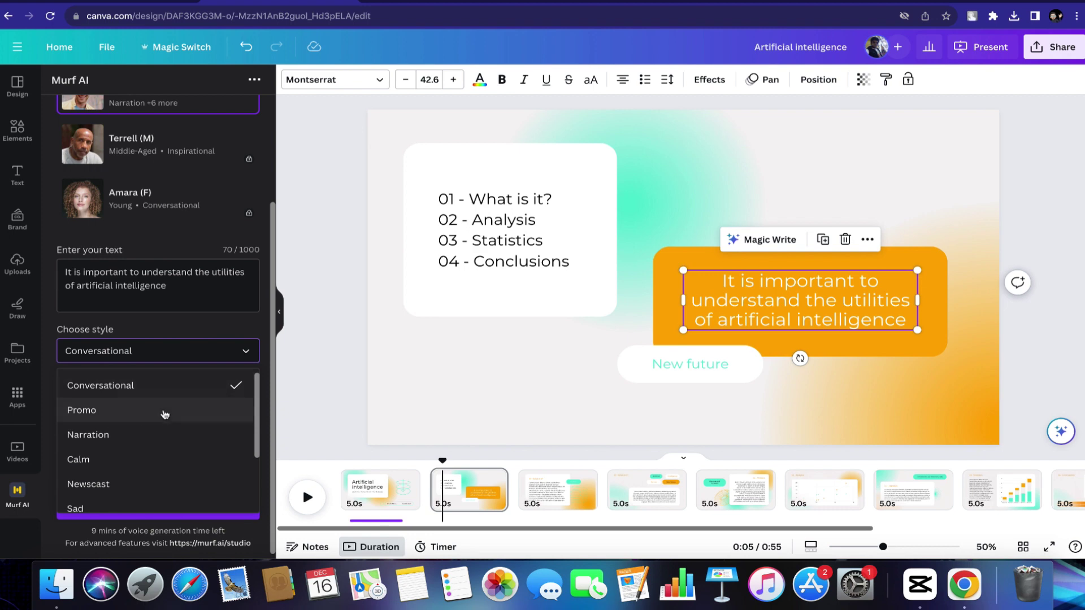
{"action": "scroll", "coordinate": [127, 481], "scroll_direction": "down", "scroll_amount": 3}
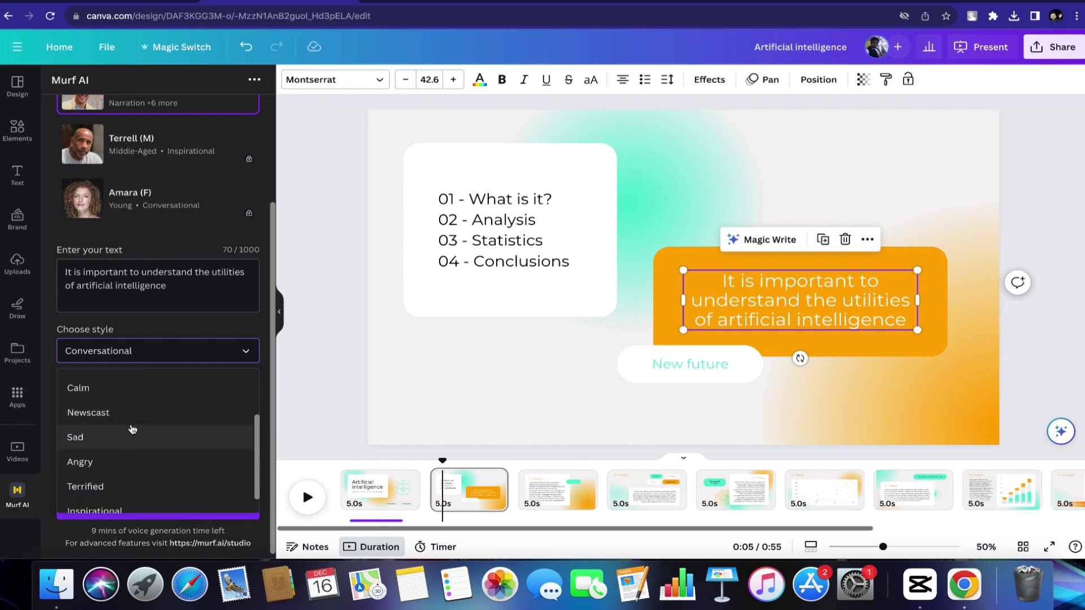
{"action": "scroll", "coordinate": [135, 436], "scroll_direction": "up", "scroll_amount": 3}
{"action": "scroll", "coordinate": [133, 427], "scroll_direction": "down", "scroll_amount": 3}
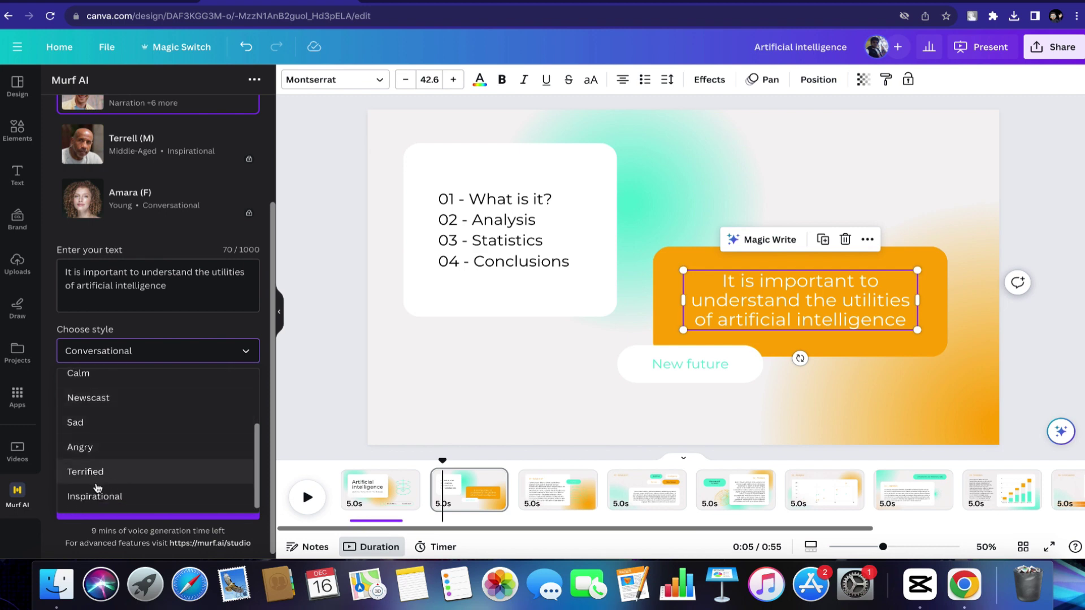
{"action": "scroll", "coordinate": [152, 445], "scroll_direction": "up", "scroll_amount": 2}
{"action": "scroll", "coordinate": [153, 446], "scroll_direction": "down", "scroll_amount": 2}
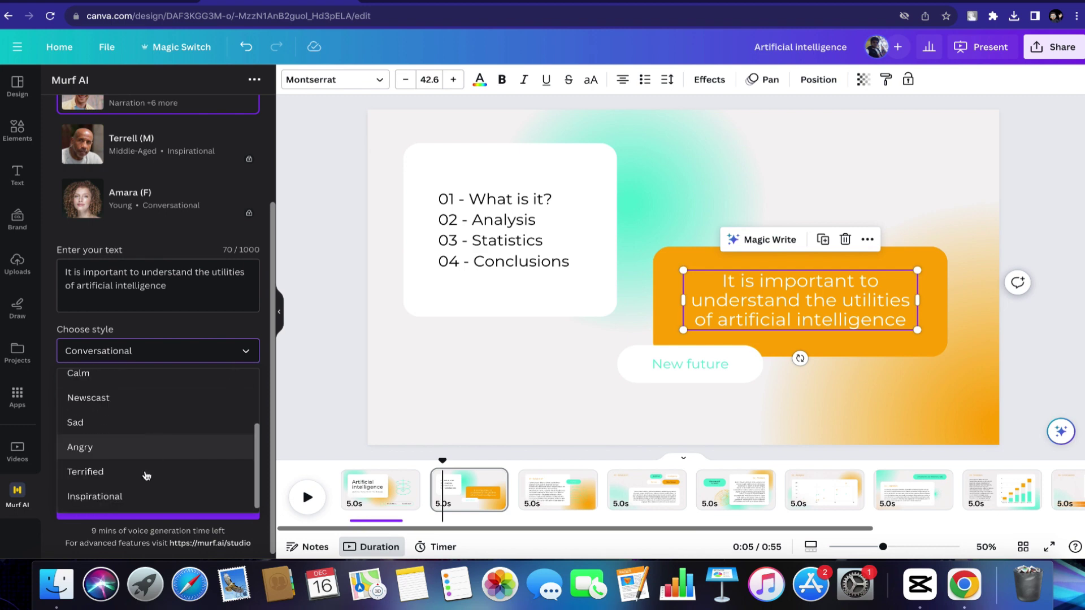
{"action": "scroll", "coordinate": [136, 418], "scroll_direction": "up", "scroll_amount": 4}
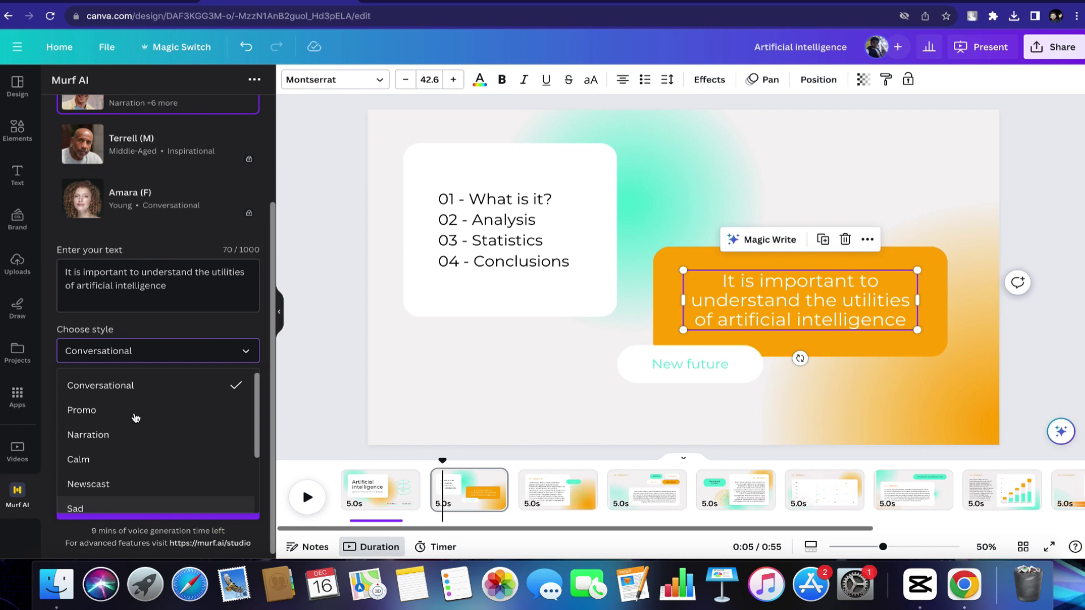
{"action": "left_click", "coordinate": [134, 385]}
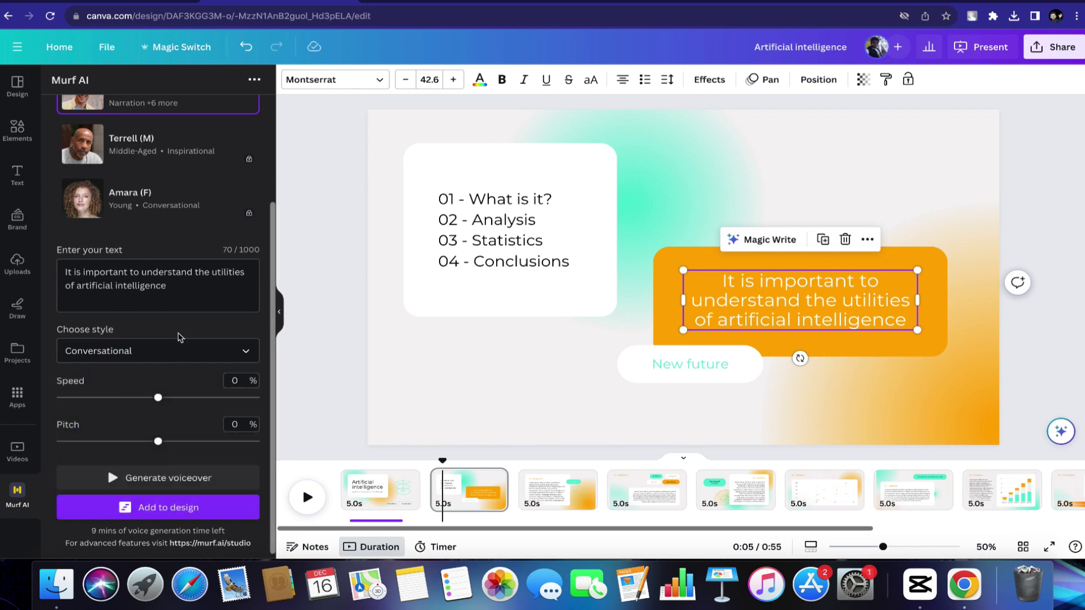
Step: Generate slide 2's voiceover with speed and pitch left at 0%
{"action": "left_click_drag", "start_coordinate": [158, 441], "coordinate": [158, 443]}
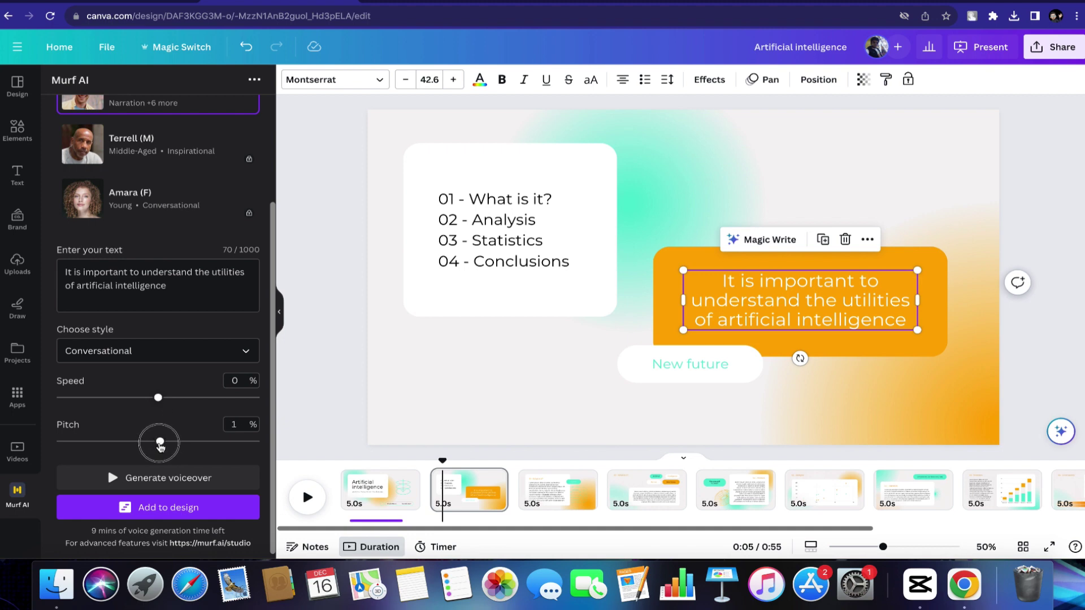
{"action": "left_click", "coordinate": [168, 487]}
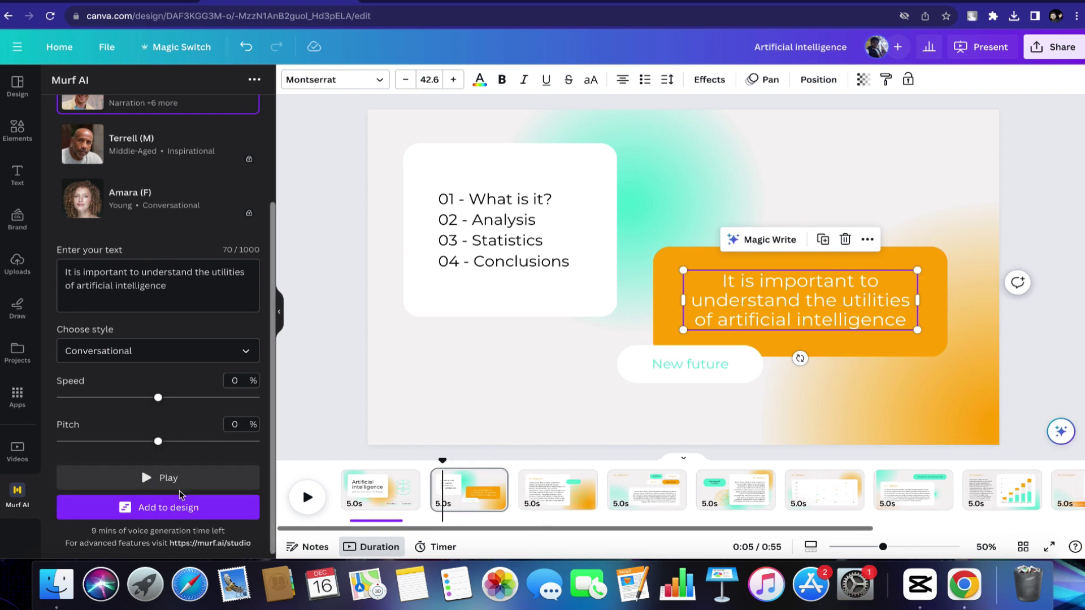
Step: Add the 4-second Murf AI voiceover and align it to start under slide 2
{"action": "left_click", "coordinate": [180, 511]}
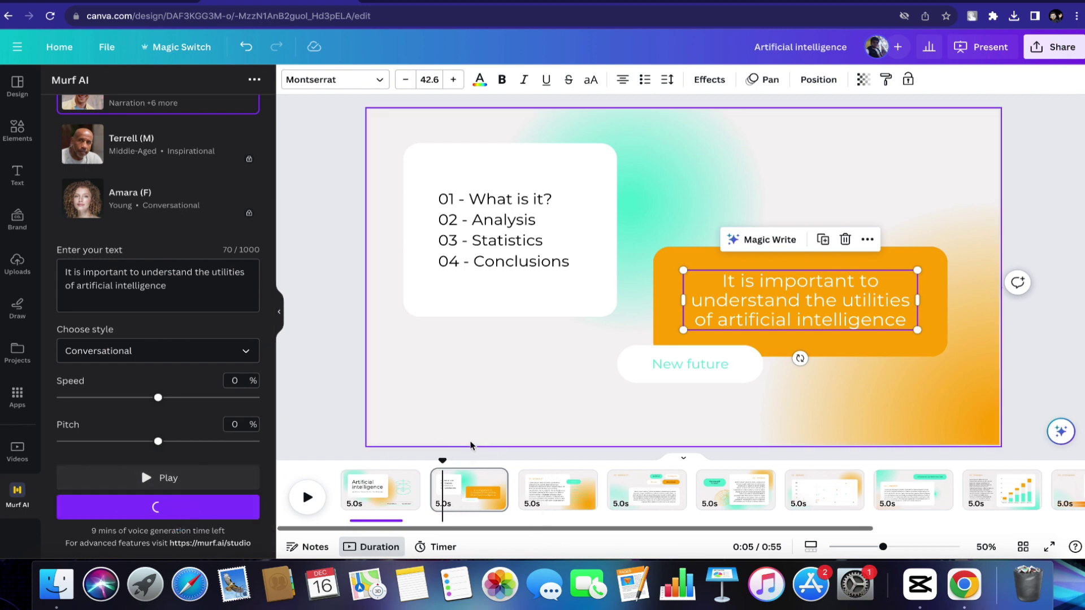
{"action": "left_click_drag", "start_coordinate": [512, 511], "coordinate": [453, 510]}
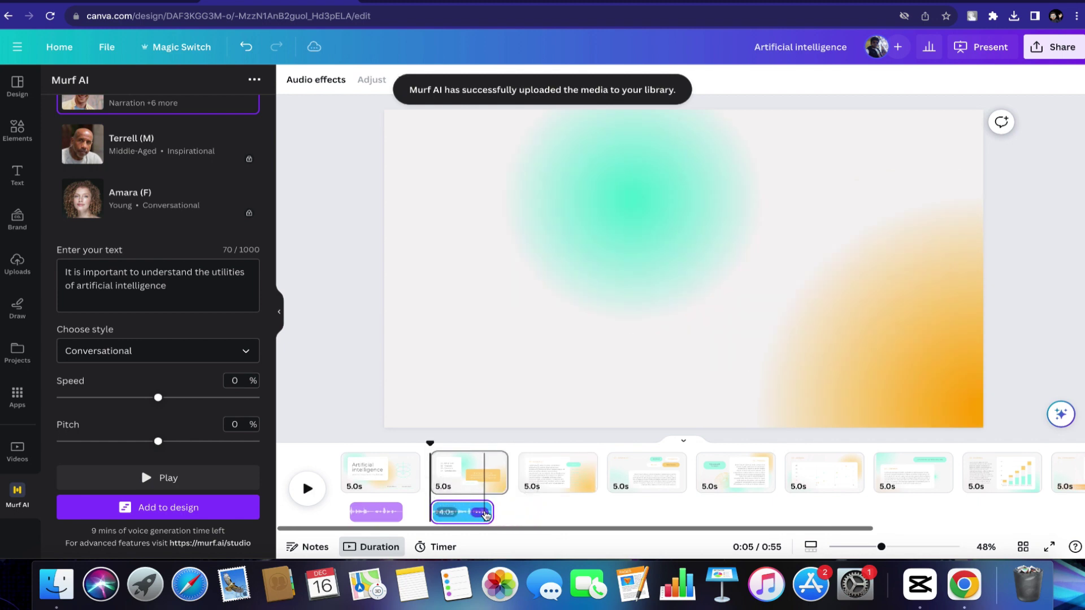
{"action": "left_click", "coordinate": [481, 513]}
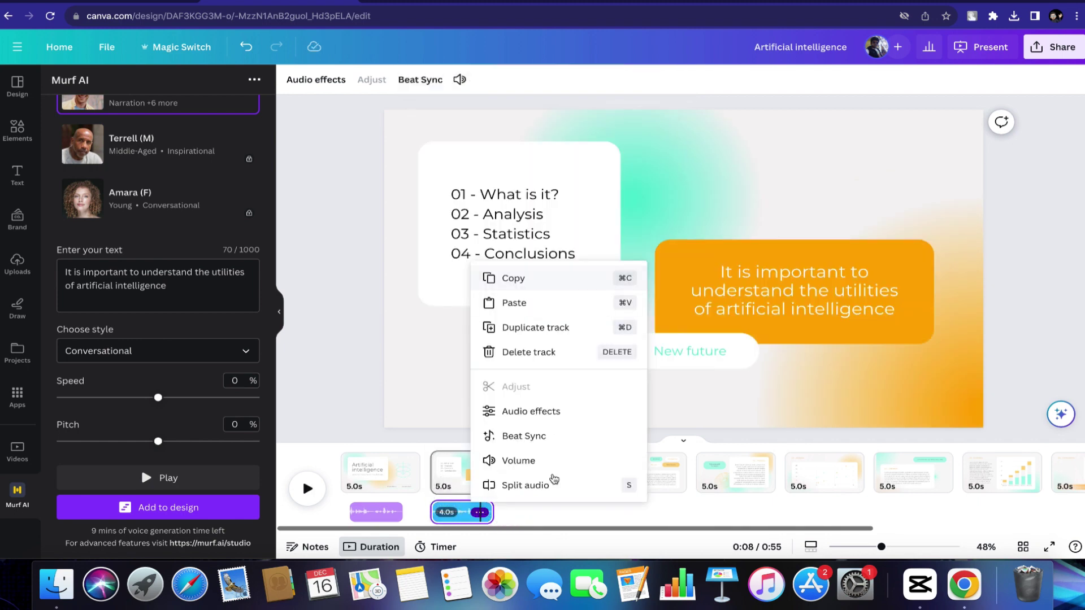
{"action": "left_click", "coordinate": [620, 518]}
{"action": "left_click", "coordinate": [469, 512]}
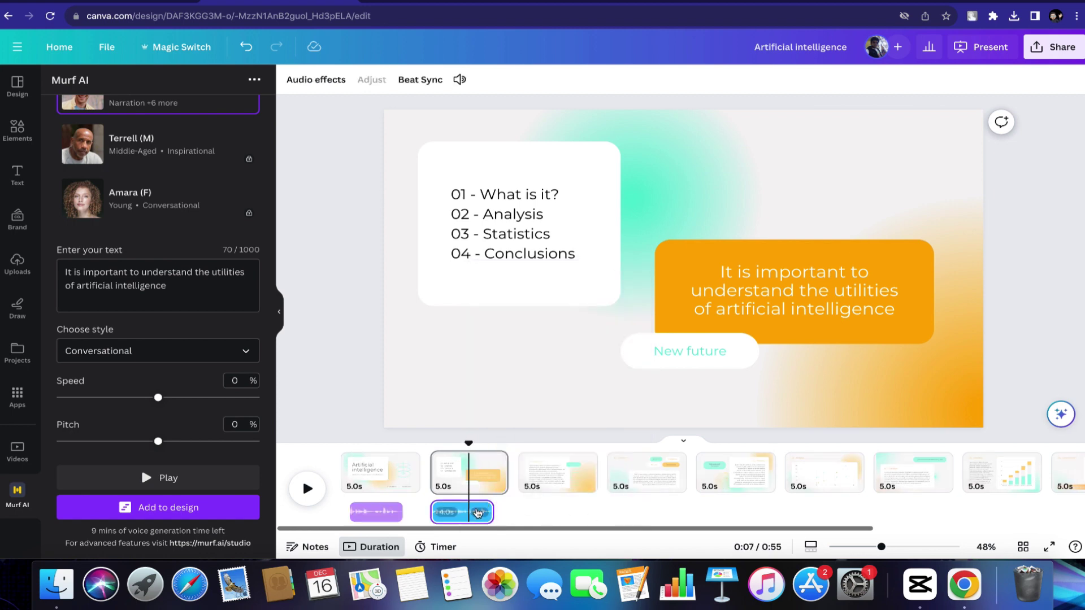